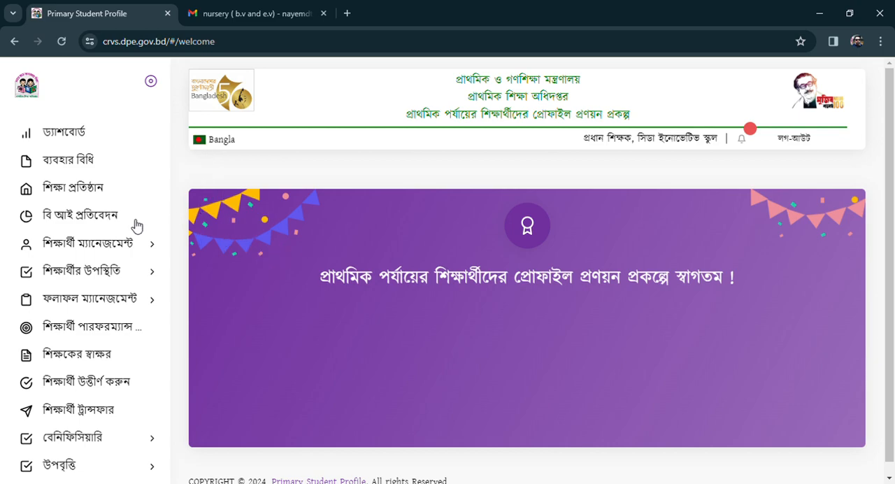
click(353, 15)
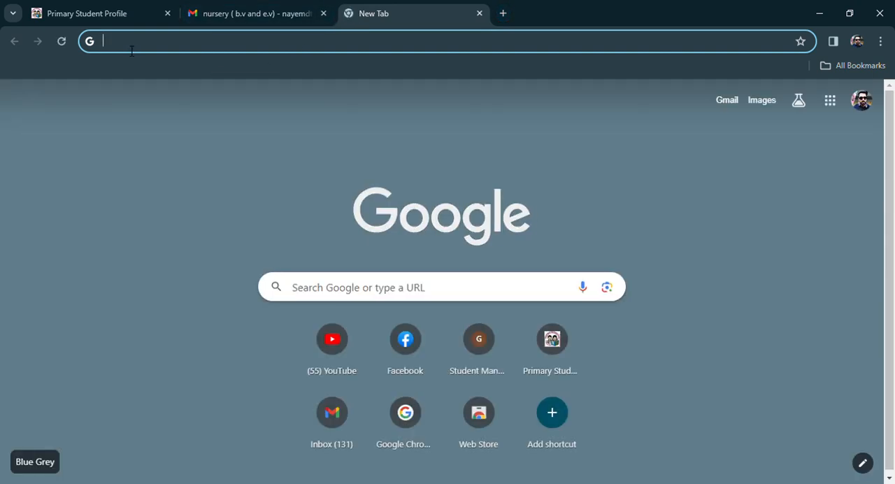
click(146, 49)
text(crvs)
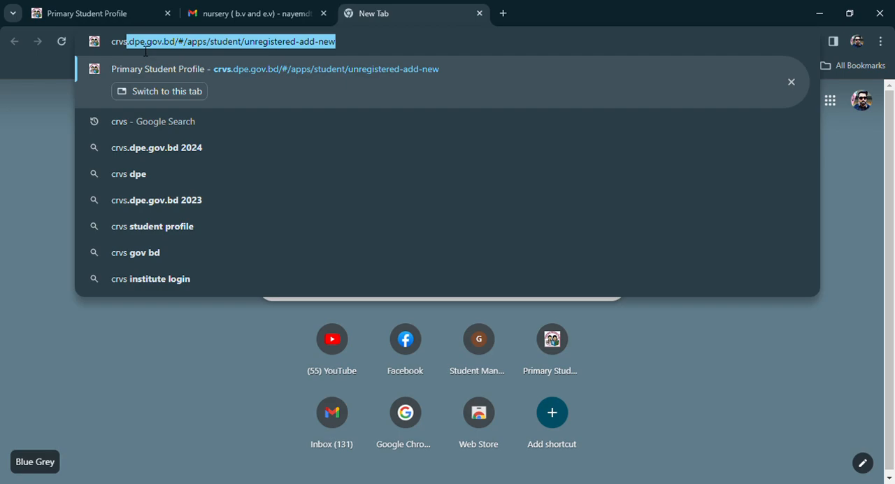
click(125, 9)
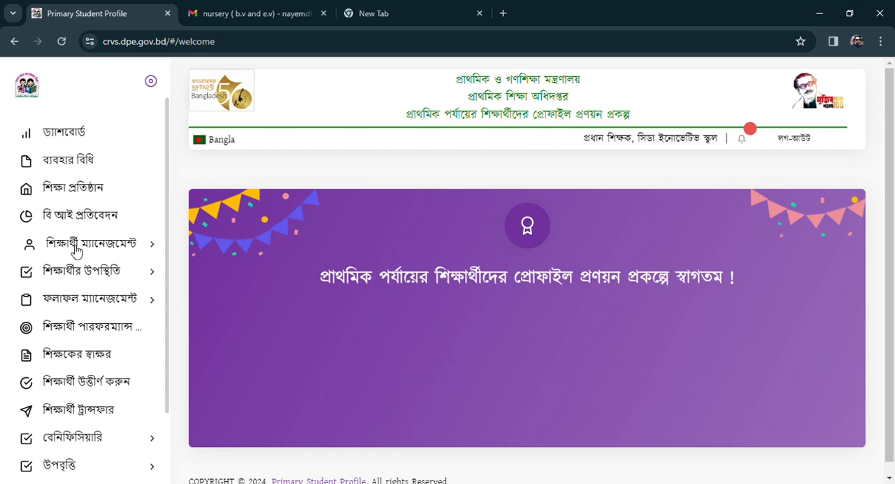
Open the student registration form (শিক্ষার্থী নিবন্ধন) within student management (শিক্ষার্থী ম্যানেজমেন্ট).
click(98, 246)
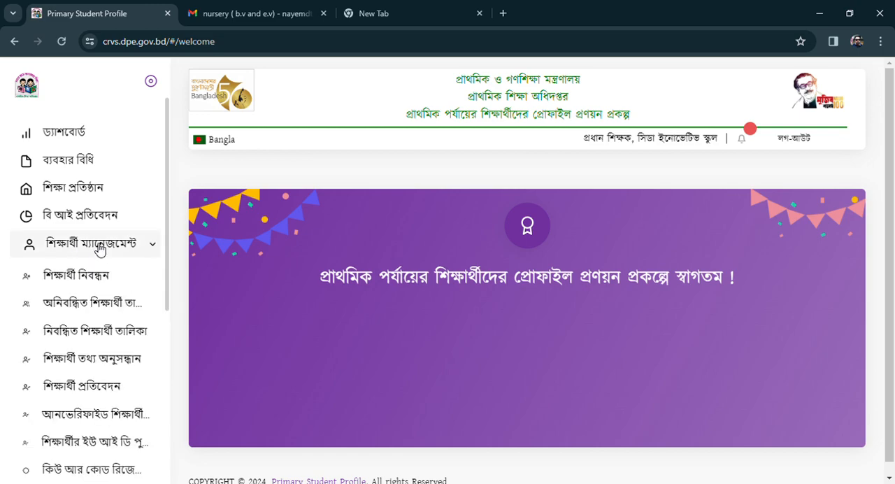
click(81, 280)
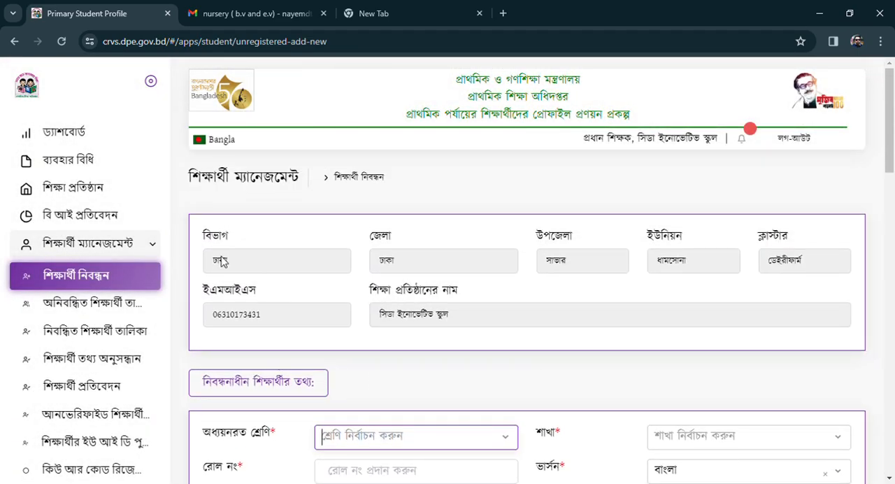
Set the student's current class to ২য় and the roll number to 4.
scroll(236, 244, down, 1)
scroll(237, 246, up, 1)
scroll(269, 322, down, 1)
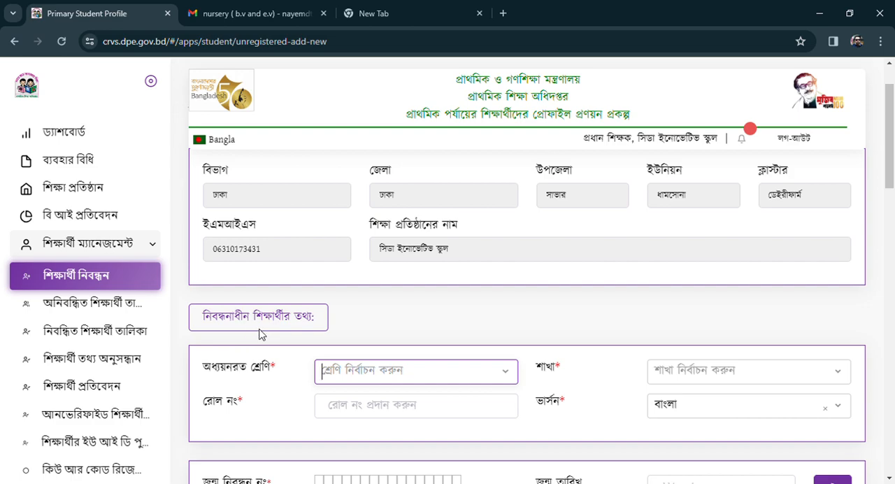
scroll(294, 329, down, 1)
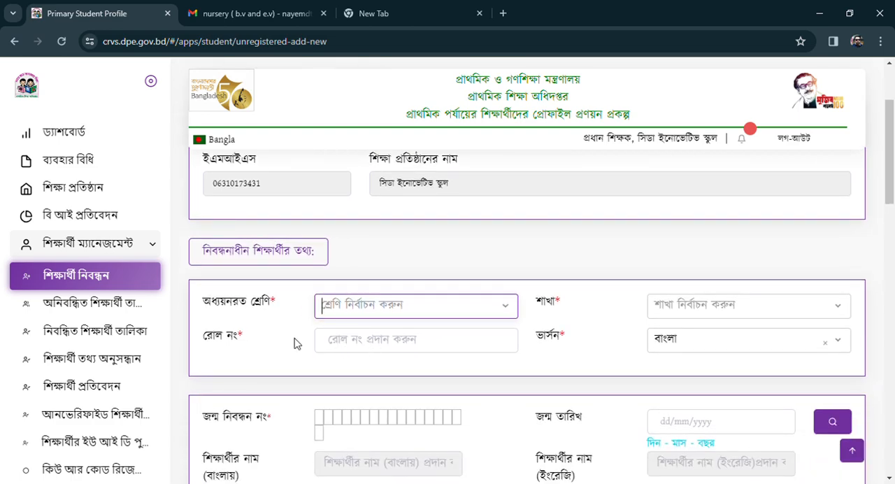
click(359, 310)
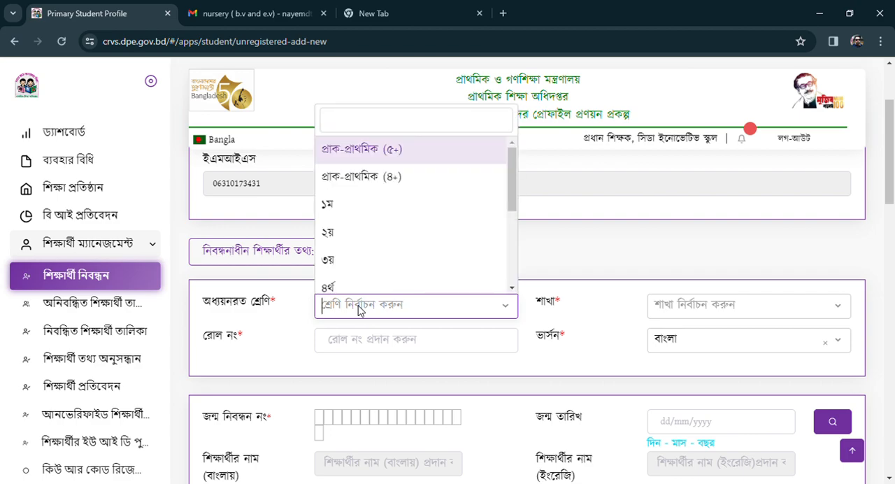
click(353, 238)
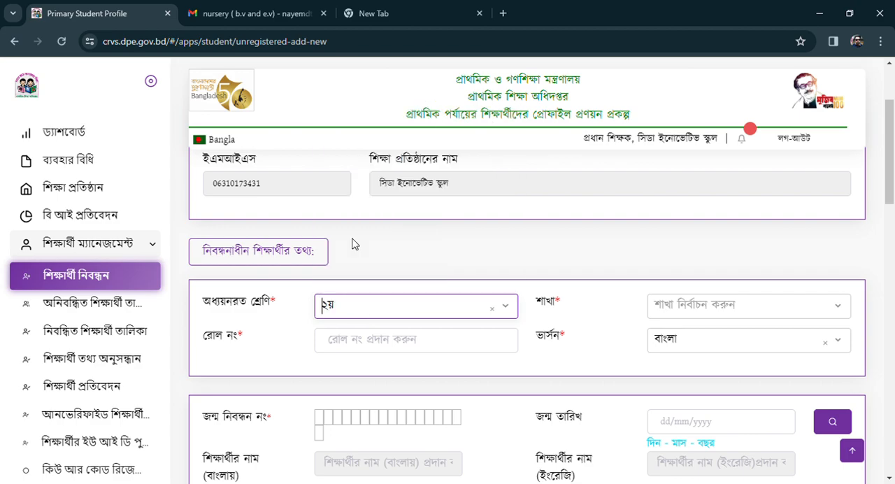
click(357, 345)
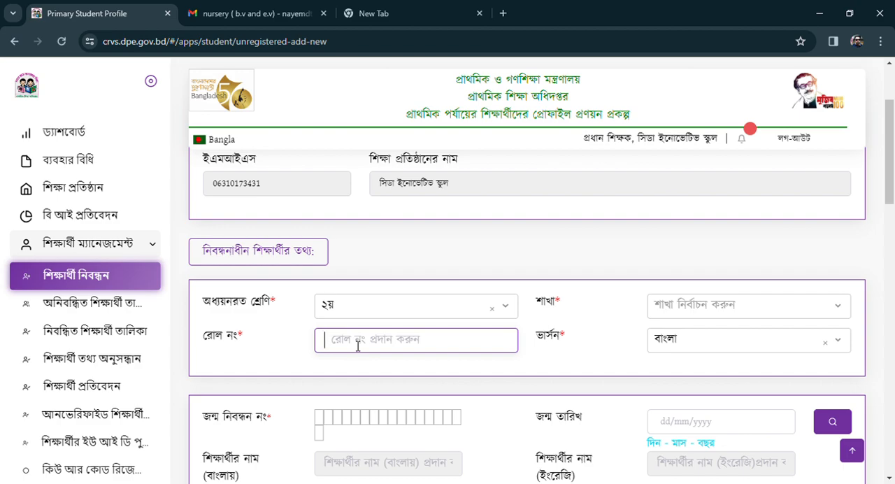
text(4)
Set the student's section to প্রযোজ্য নয় and the version to ইংরেজী.
click(671, 309)
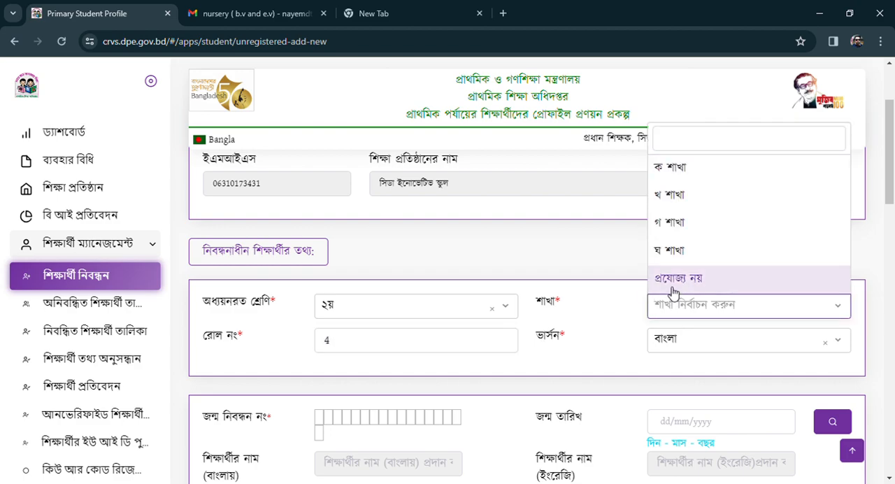
click(672, 288)
click(665, 340)
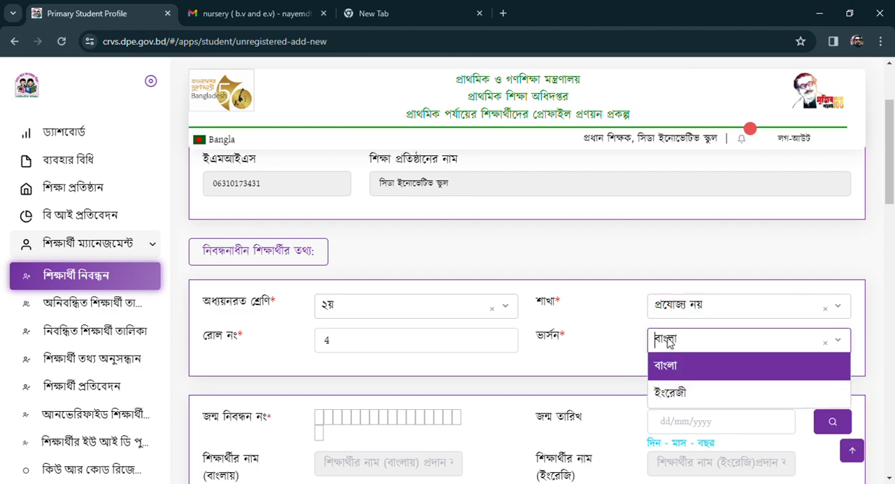
click(660, 391)
Enter the student's birth registration number in the জন্ম নিবন্ধন নং boxes.
scroll(384, 313, down, 1)
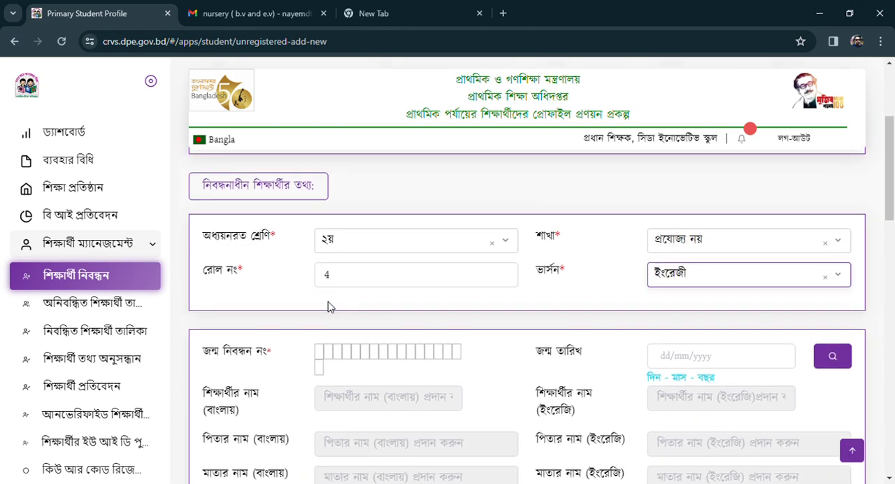
click(324, 359)
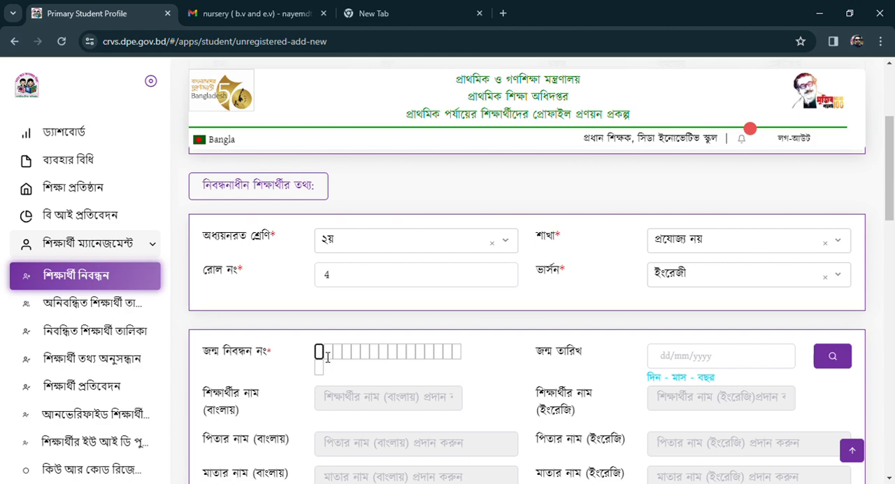
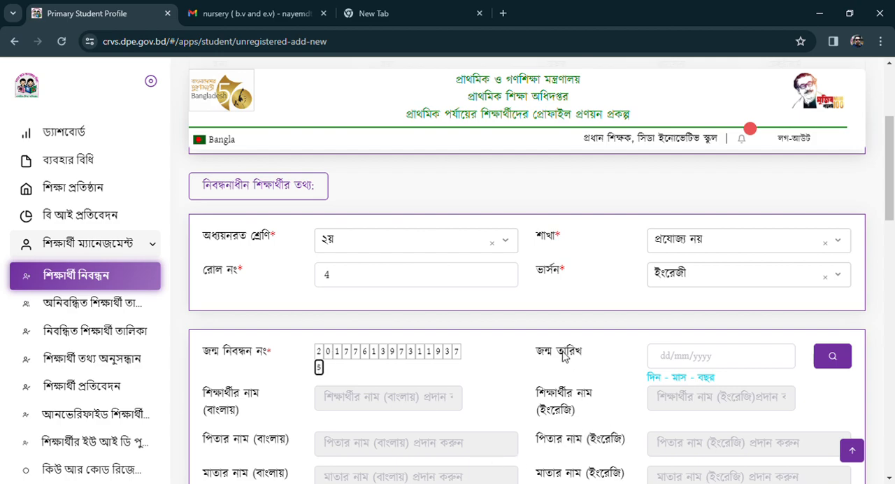
Enter the student's date of birth and look up the matching birth registration record.
click(707, 362)
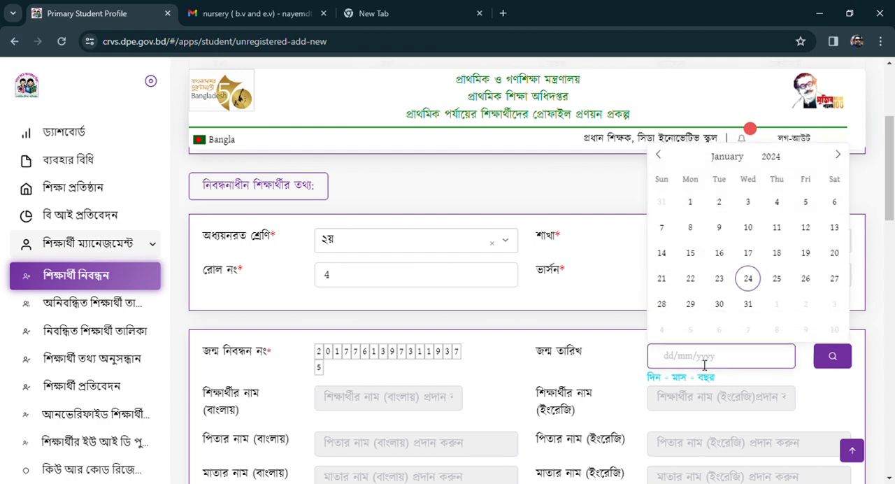
double_click(772, 156)
text(2017)
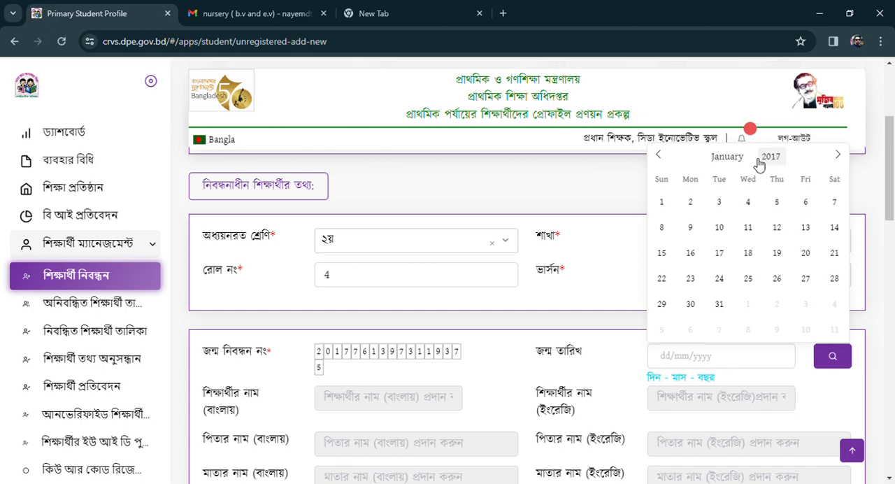
click(726, 210)
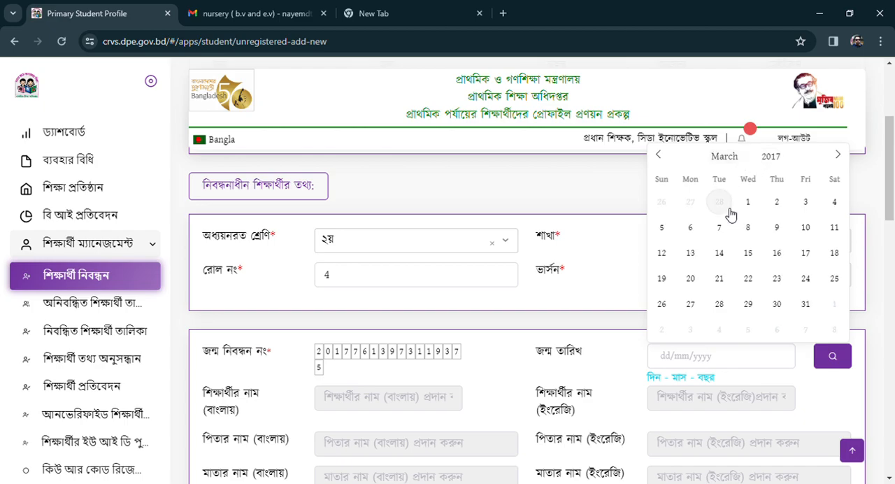
click(835, 202)
scroll(771, 351, down, 2)
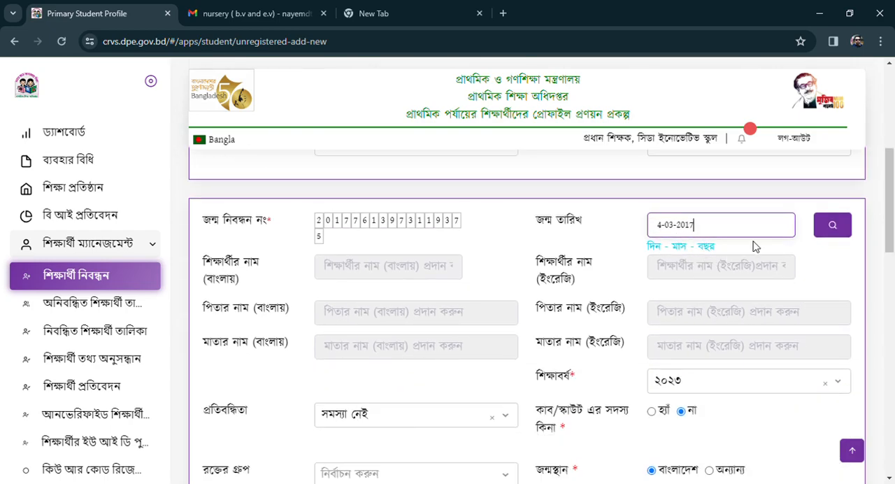
click(830, 235)
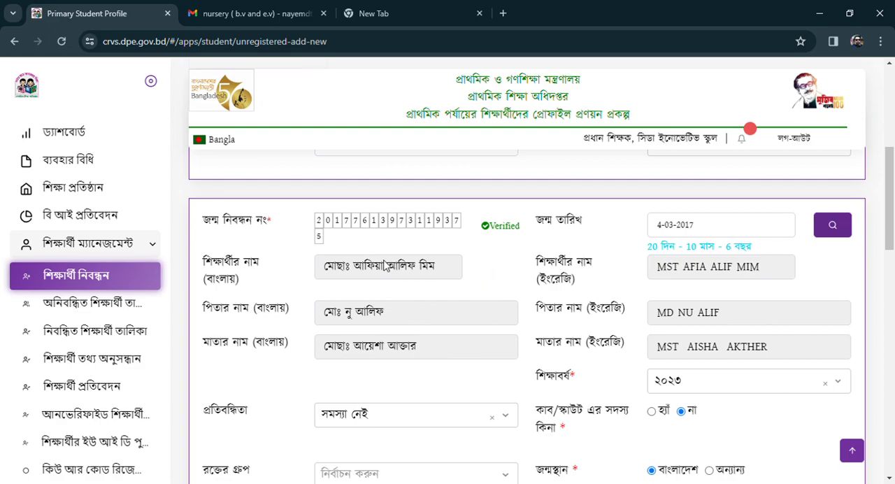
Set the academic year (শিক্ষাবর্ষ) to ২০২৪.
scroll(382, 280, down, 2)
scroll(383, 283, up, 2)
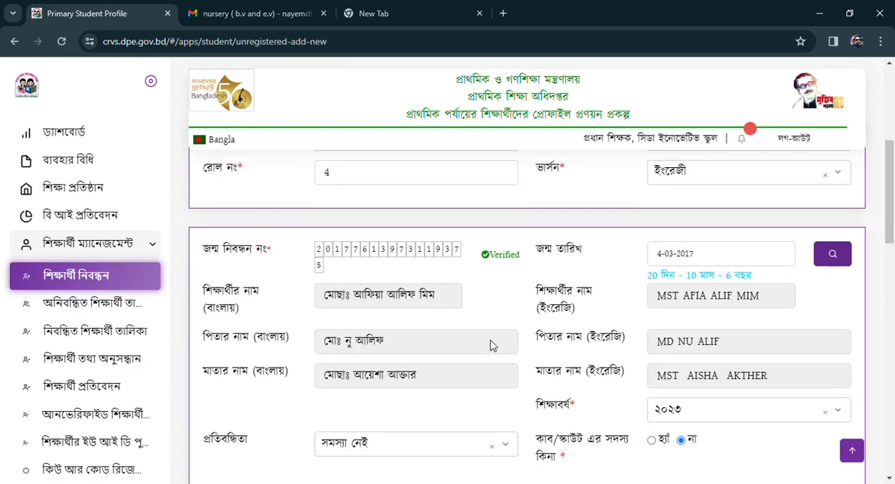
scroll(492, 343, down, 1)
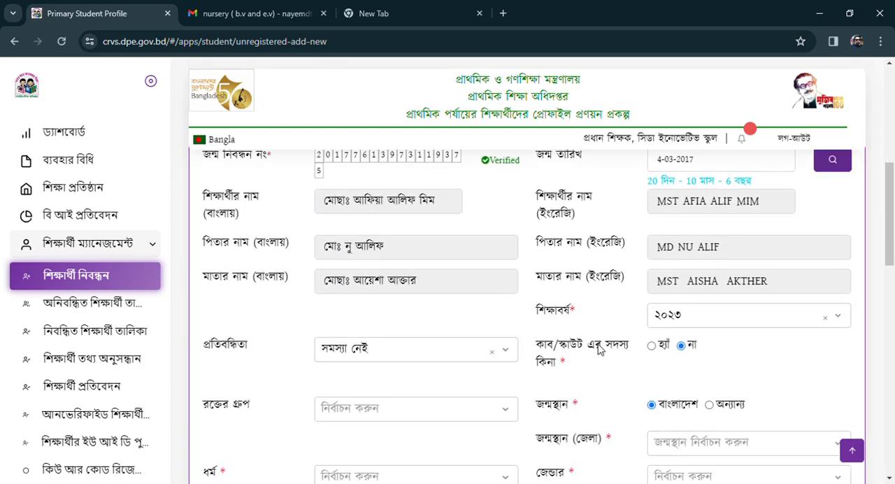
click(677, 323)
click(667, 459)
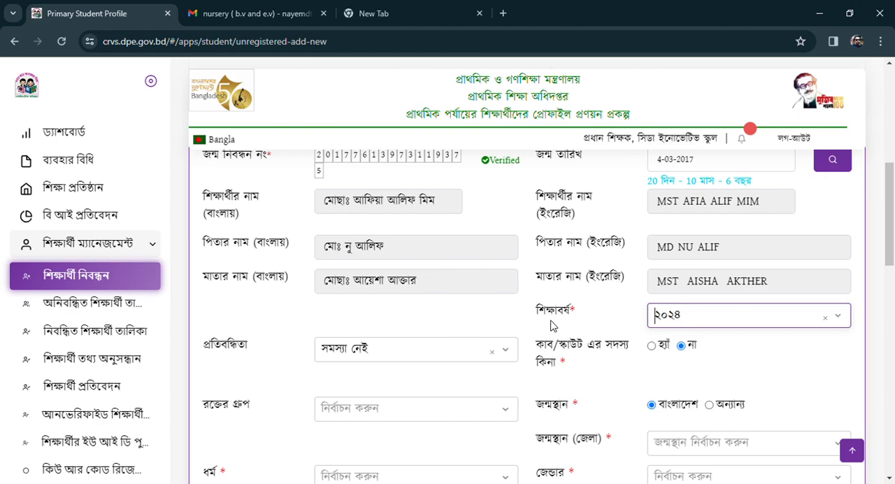
Set the student's religion (ধর্ম) to ইসলাম and the gender (জেন্ডার) to মেয়ে.
scroll(586, 344, down, 1)
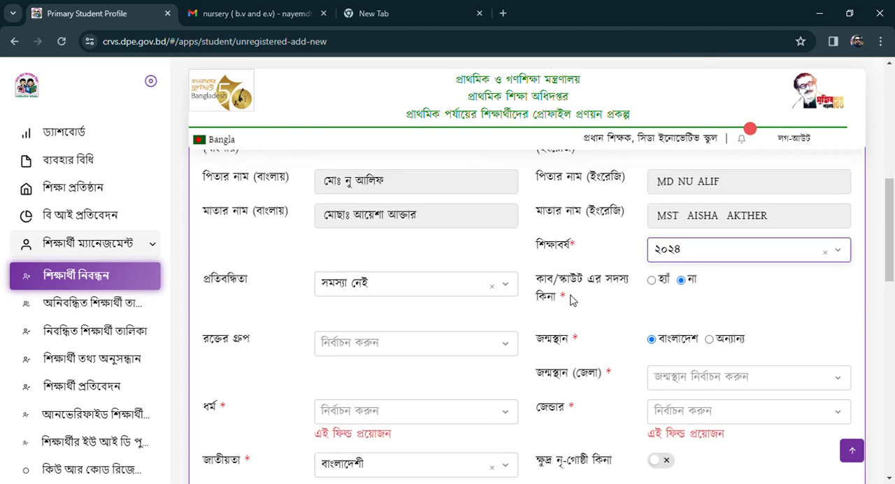
scroll(586, 344, down, 1)
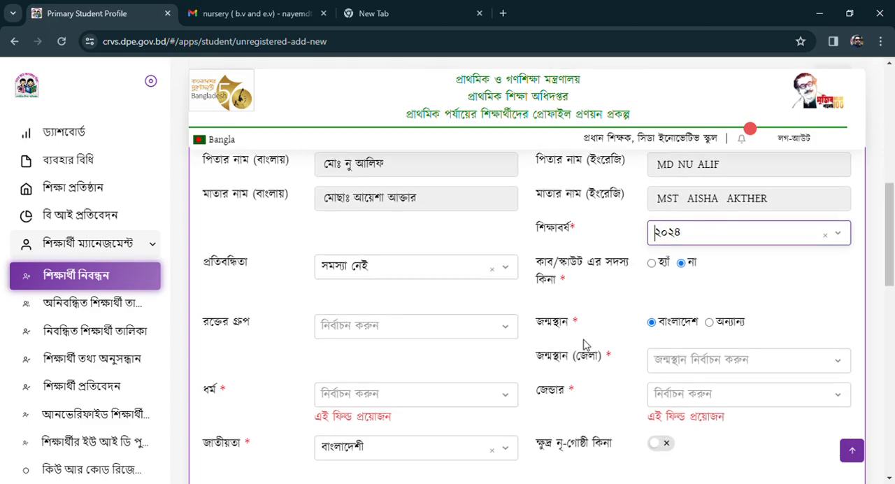
scroll(586, 344, down, 2)
scroll(453, 278, up, 1)
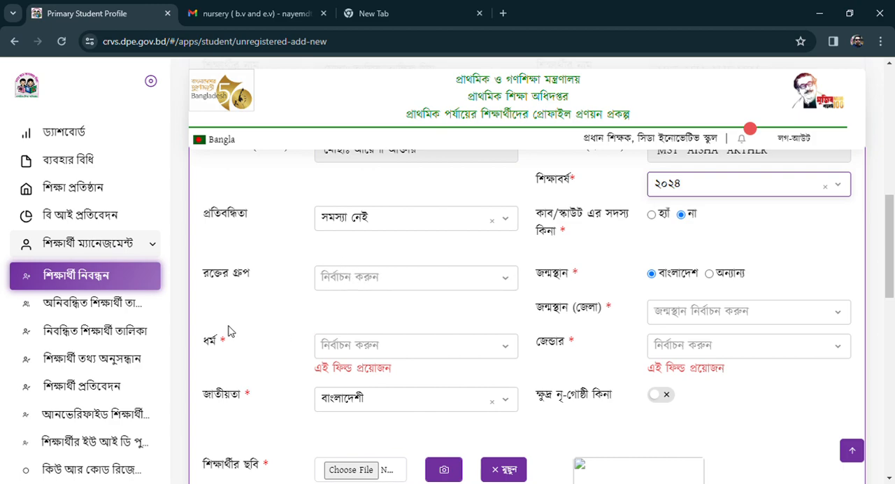
click(339, 350)
click(350, 192)
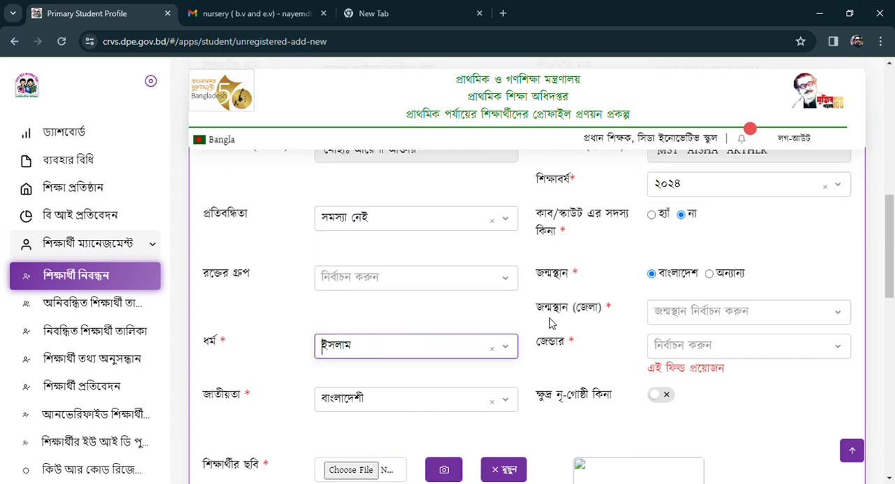
click(674, 354)
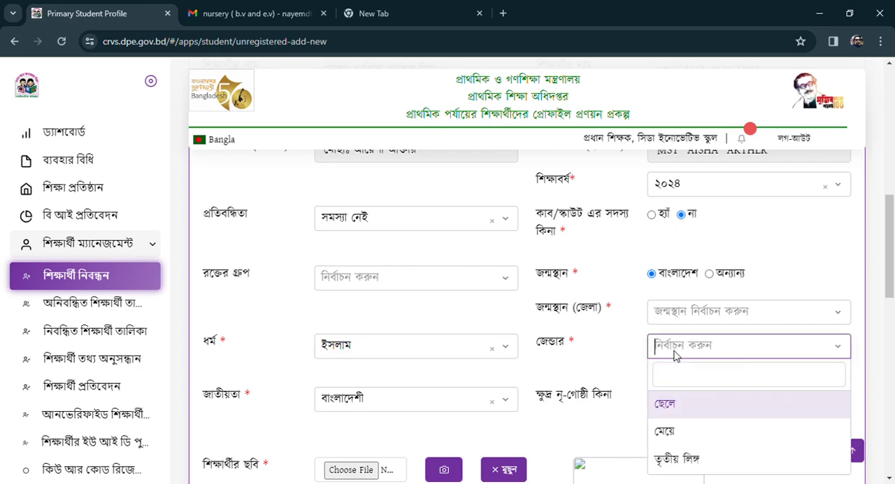
click(670, 428)
Choose পাবনা as the student's birth district (জন্মস্থান জেলা).
click(678, 321)
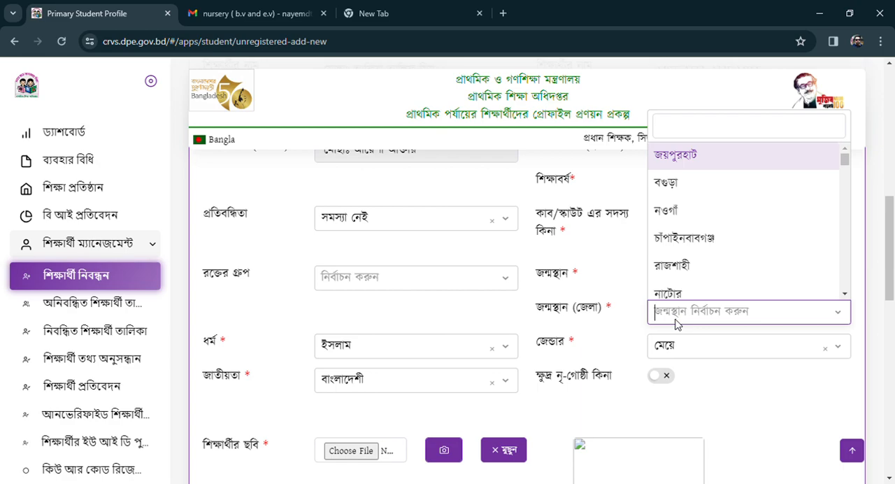
scroll(684, 263, down, 5)
scroll(683, 262, down, 10)
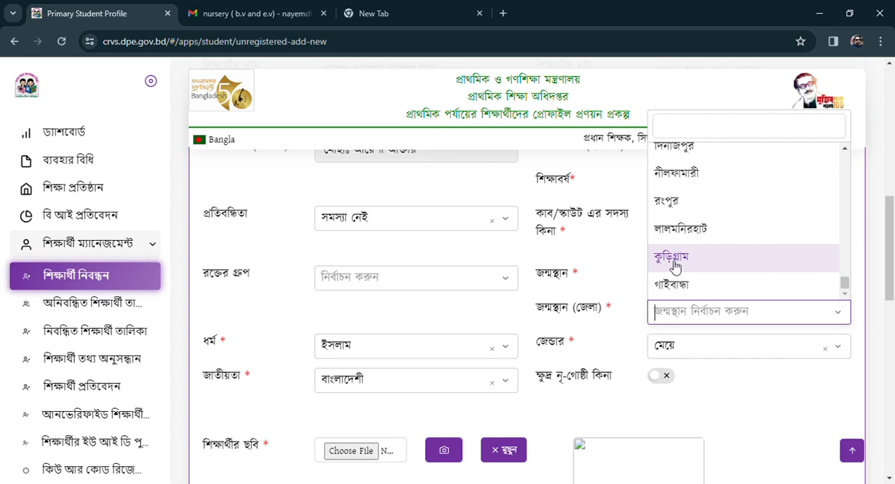
scroll(675, 226, down, 4)
scroll(613, 316, up, 5)
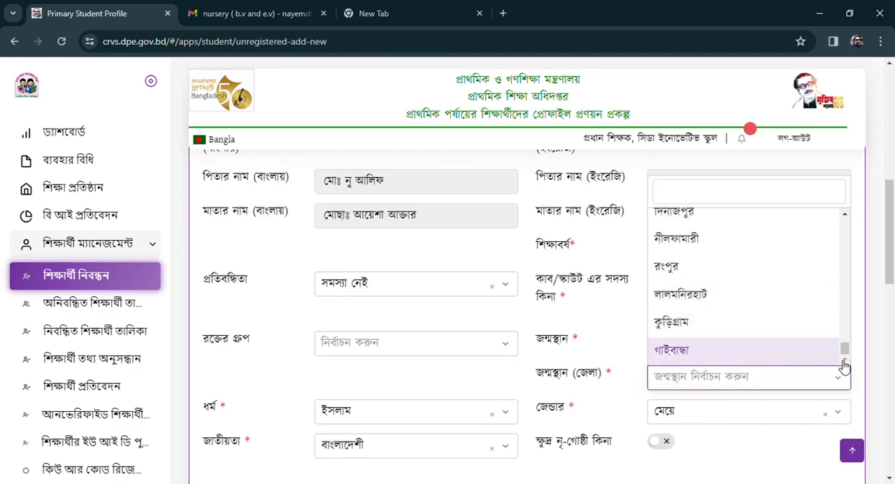
drag(844, 350, 844, 225)
scroll(705, 292, down, 1)
scroll(705, 292, down, 1)
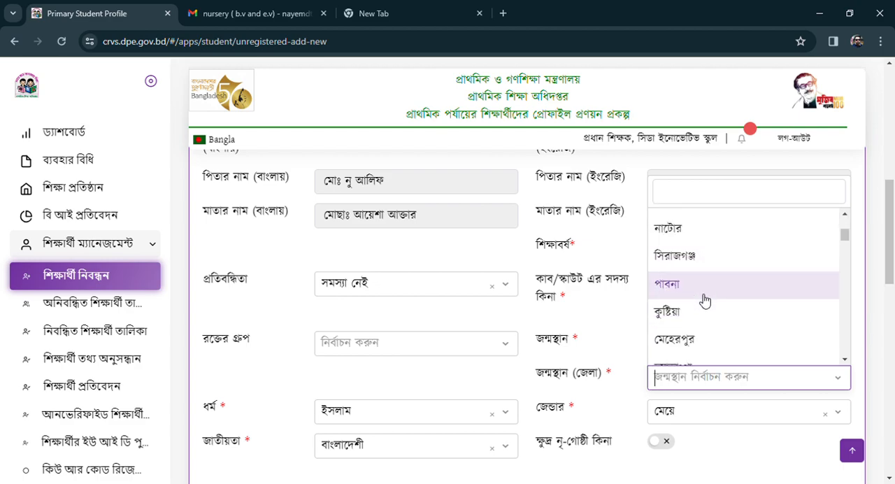
click(703, 299)
Upload the student's photo (শিক্ষার্থীর ছবি) from an image file.
scroll(728, 415, down, 1)
scroll(580, 369, down, 2)
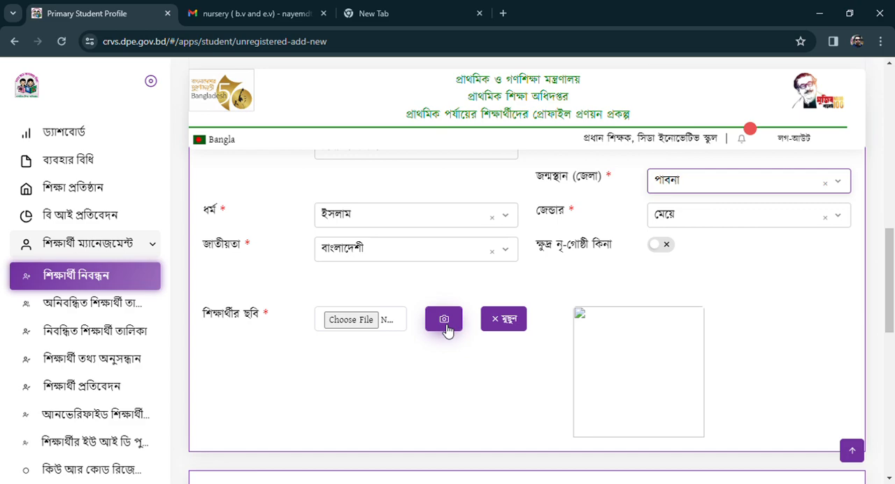
click(363, 329)
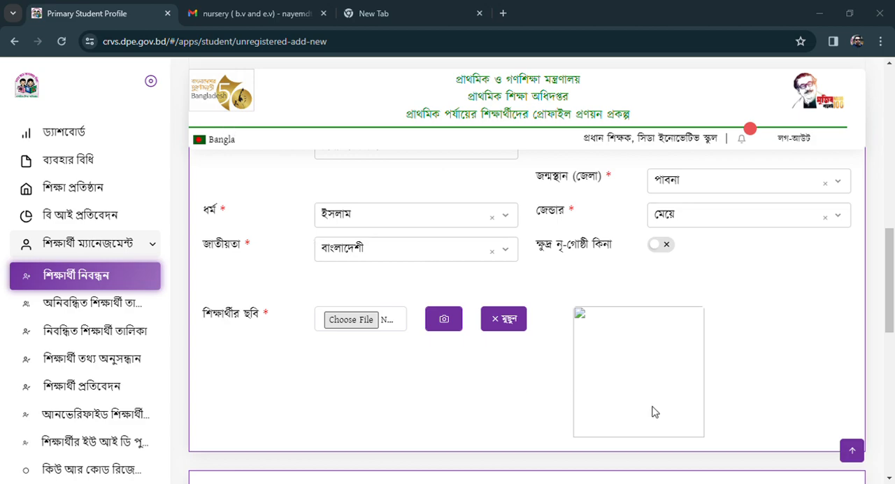
Choose the student's division (বিভাগ) and district (জেলা) for the present address (বর্তমান ঠিকানা).
scroll(629, 378, down, 1)
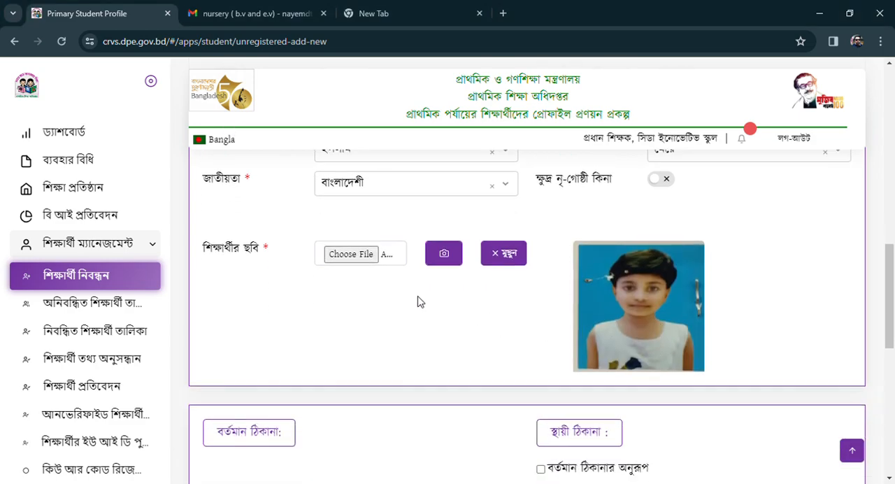
scroll(418, 301, down, 1)
scroll(356, 351, down, 2)
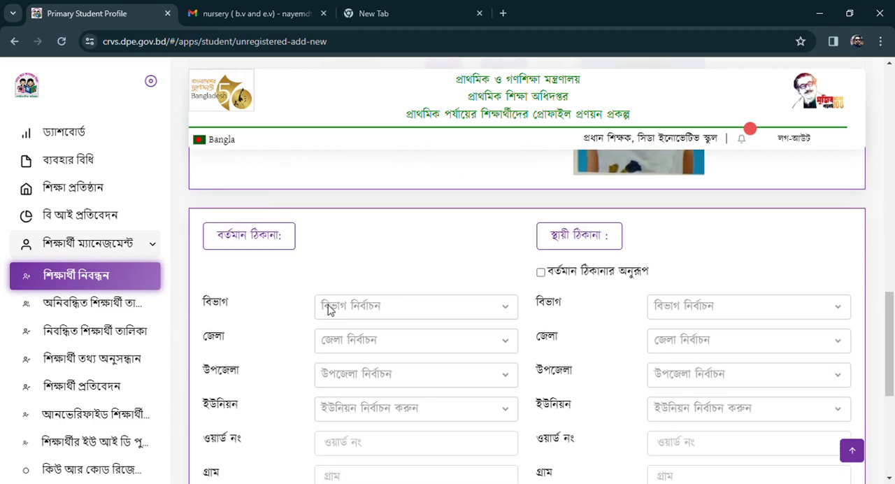
scroll(326, 303, down, 1)
click(358, 245)
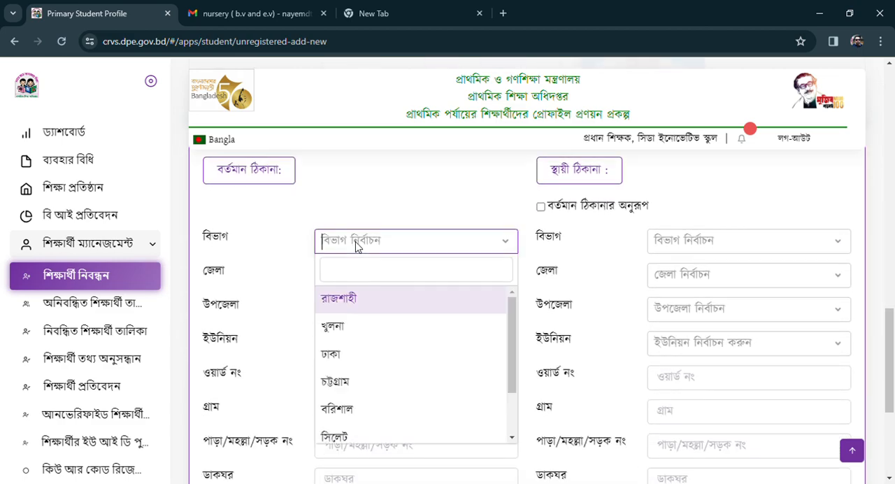
click(337, 353)
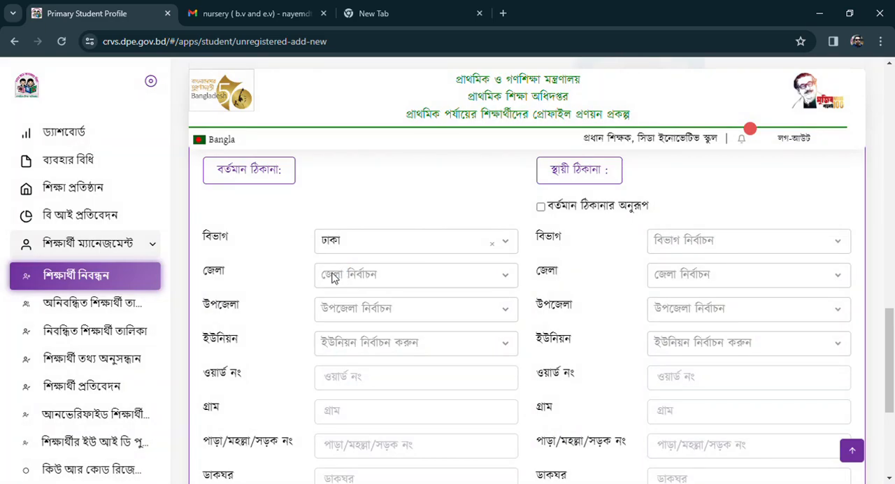
click(334, 278)
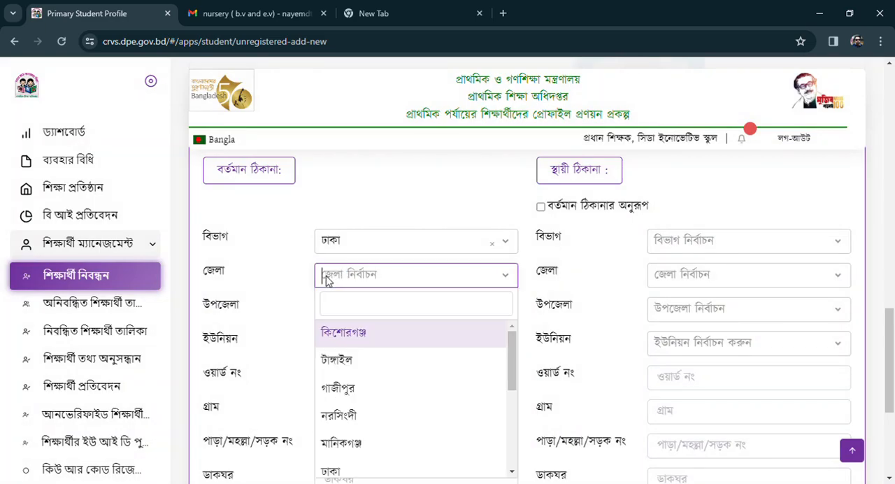
click(339, 474)
Choose the upazila (উপজেলা) and union (ইউনিয়ন) of the student's present address.
scroll(285, 303, down, 1)
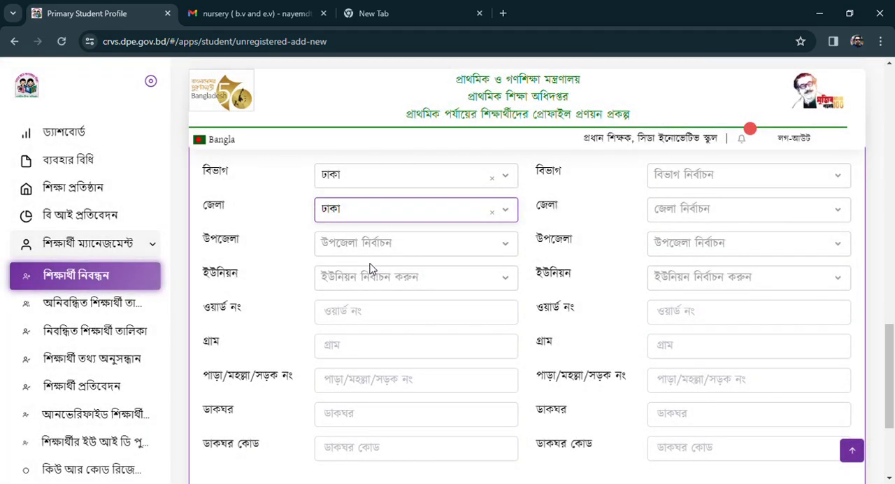
click(358, 244)
scroll(358, 420, down, 1)
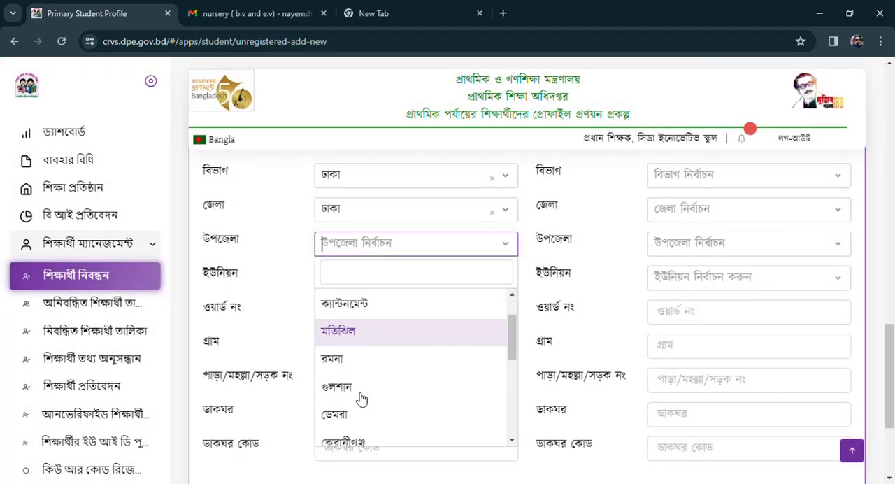
scroll(361, 399, down, 3)
click(347, 302)
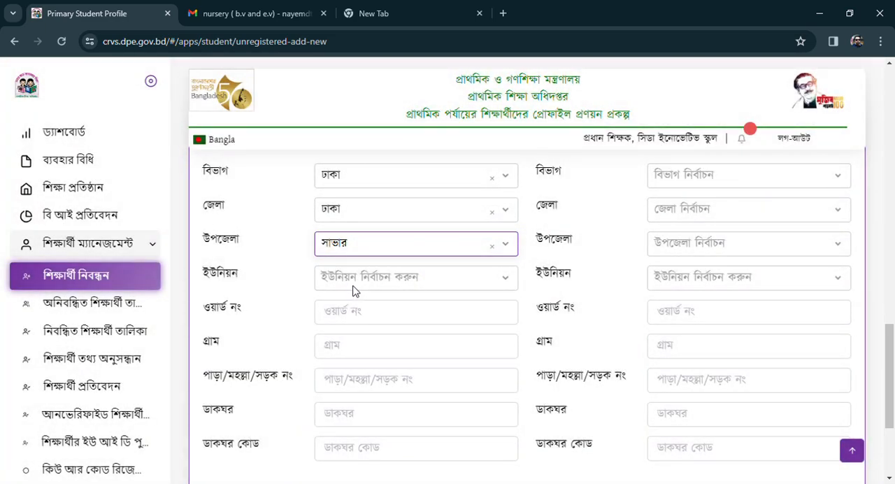
click(356, 280)
scroll(370, 391, down, 5)
scroll(363, 426, down, 2)
click(350, 467)
Enter the ward number (ওয়ার্ড নং) and village (গ্রাম) of the present address.
click(348, 318)
text(8)
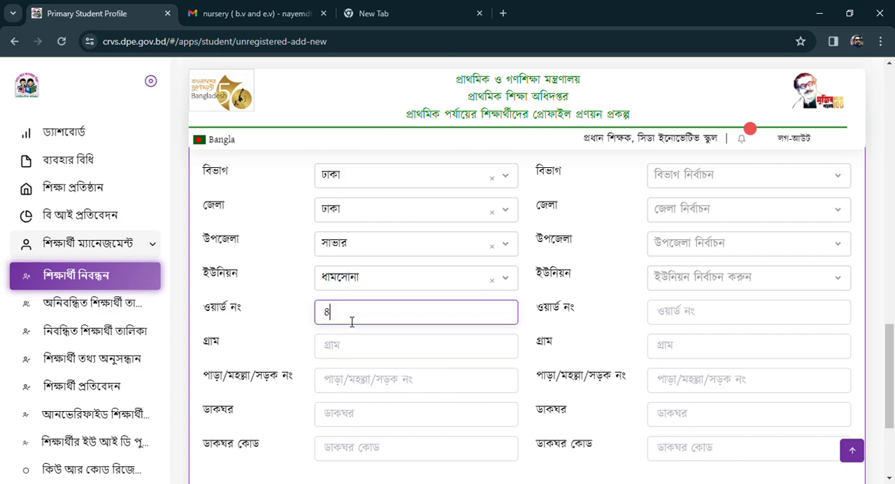
click(345, 348)
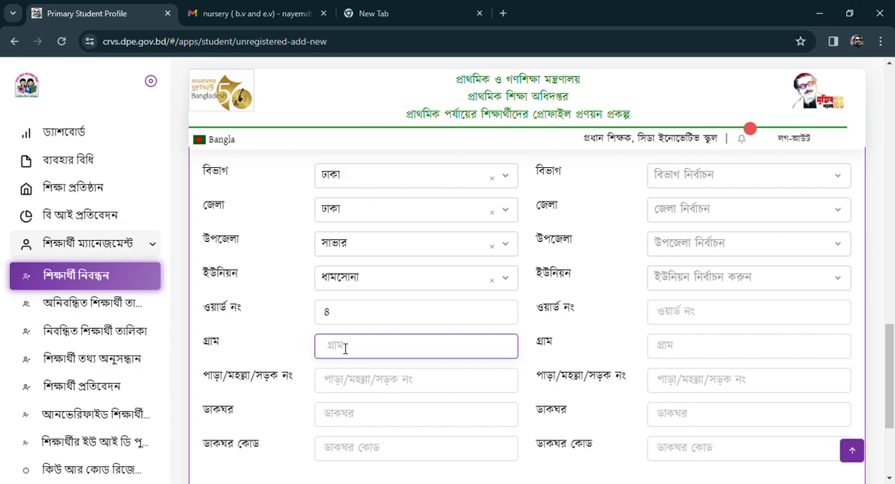
Fill in the post office (ডাকঘর) and post code (ডাকঘর কোড) of the present address.
click(346, 418)
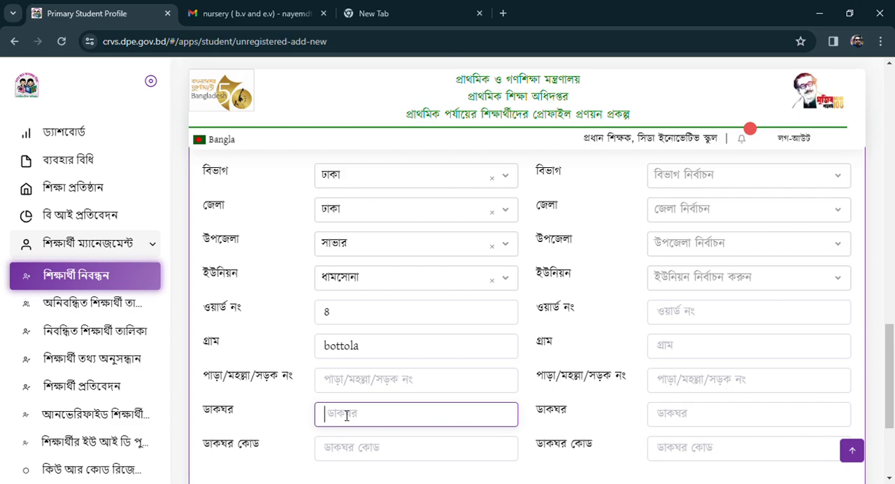
scroll(348, 415, down, 1)
click(341, 381)
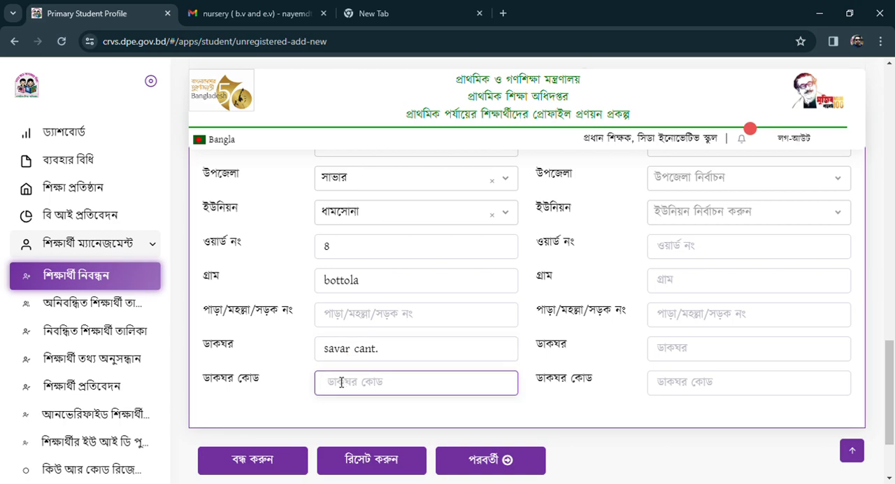
text(1344)
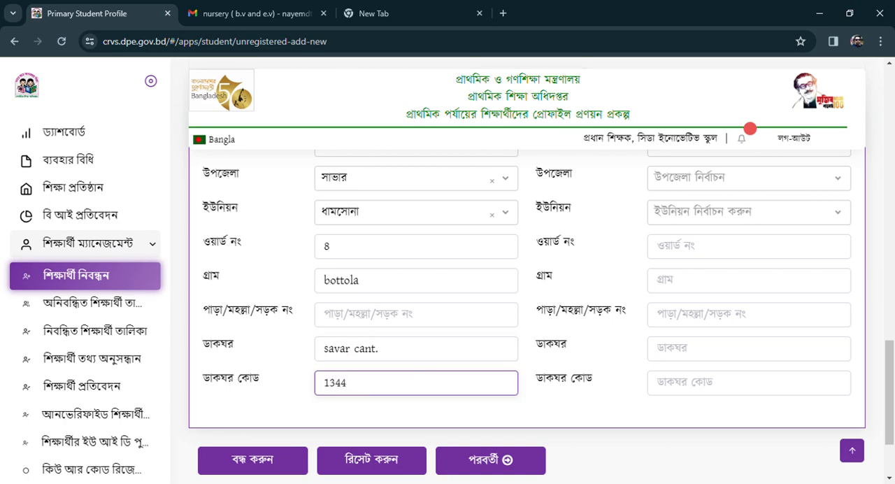
Try the same-as-present-address option (বর্তমান ঠিকানার অনুরূপ) for the permanent address (স্থায়ী ঠিকানা), and turn it off again.
scroll(280, 376, up, 2)
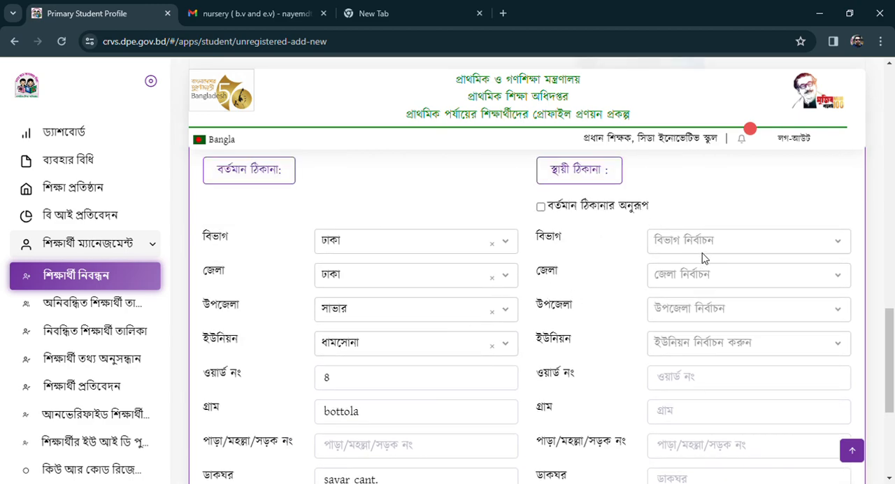
click(704, 245)
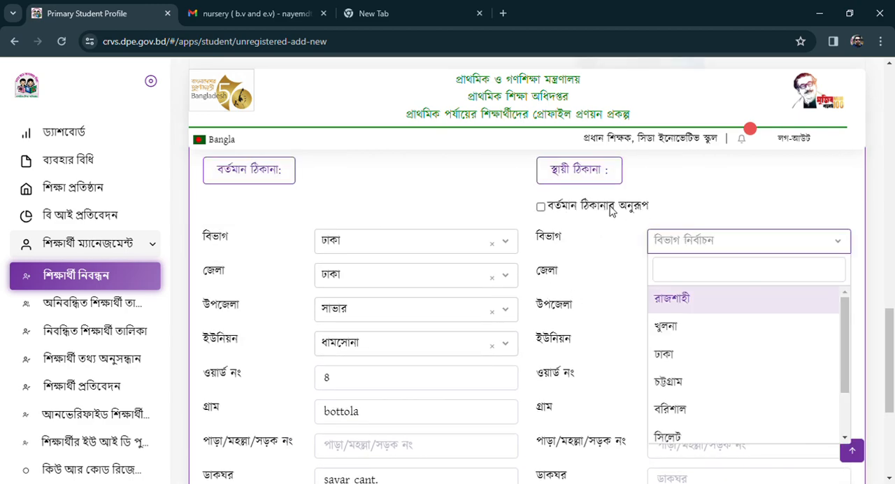
click(541, 209)
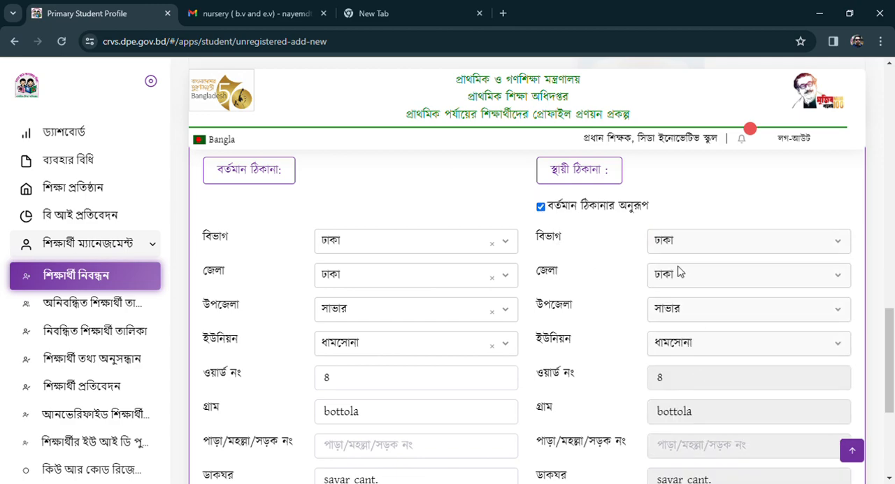
scroll(621, 319, down, 3)
scroll(562, 236, up, 4)
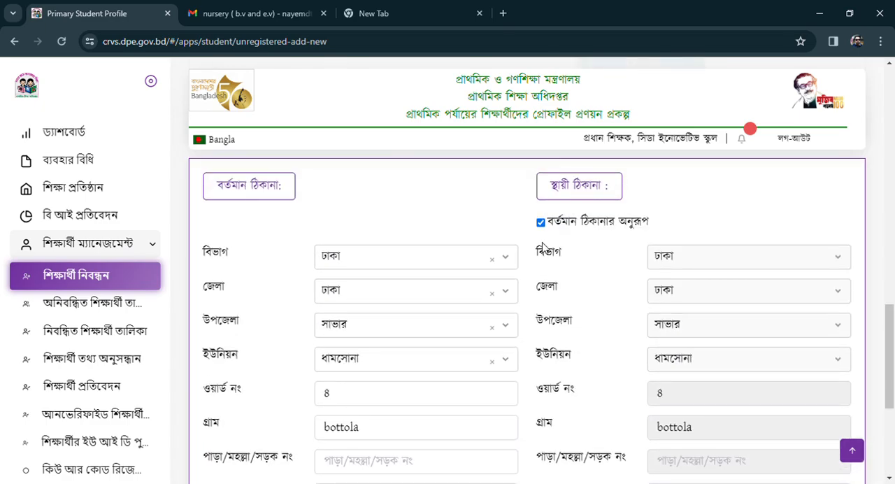
click(541, 222)
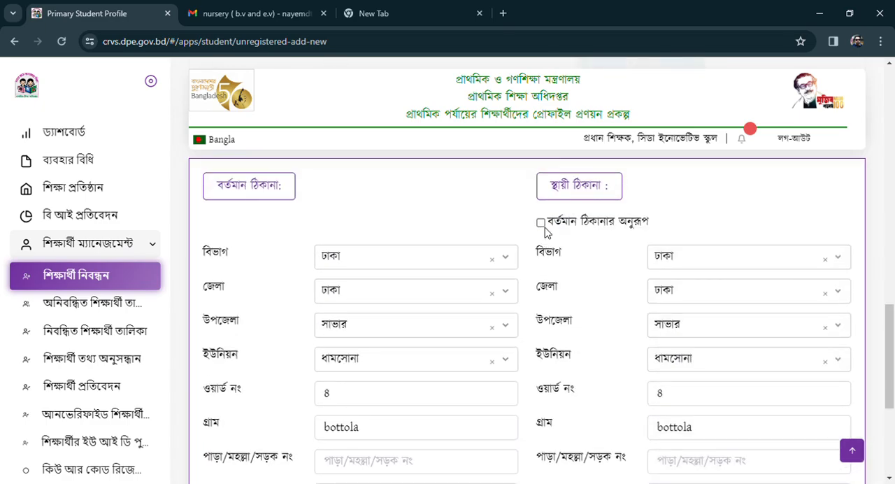
Change the permanent address's division (বিভাগ) and district (জেলা) to the student's home division and district.
click(699, 262)
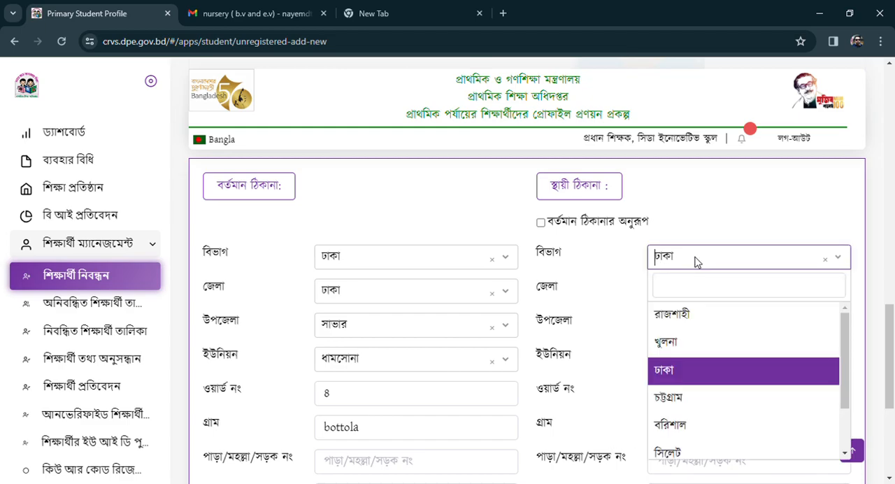
click(687, 318)
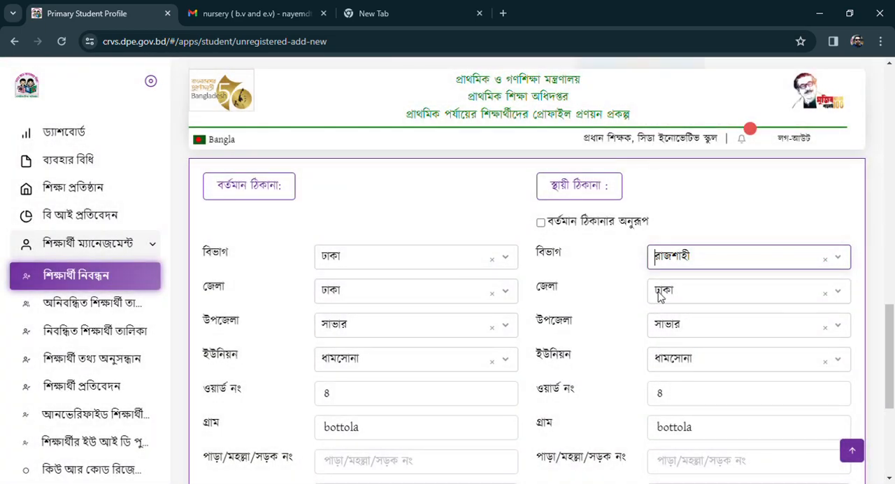
click(674, 297)
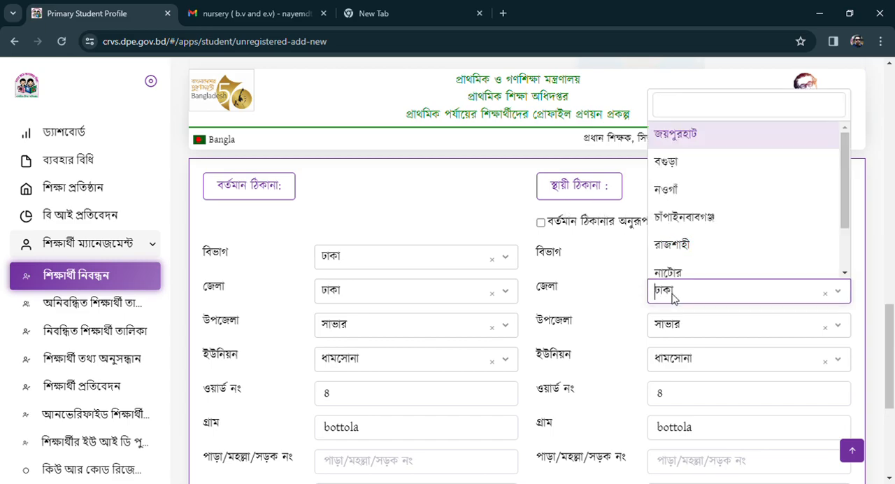
scroll(678, 195, down, 2)
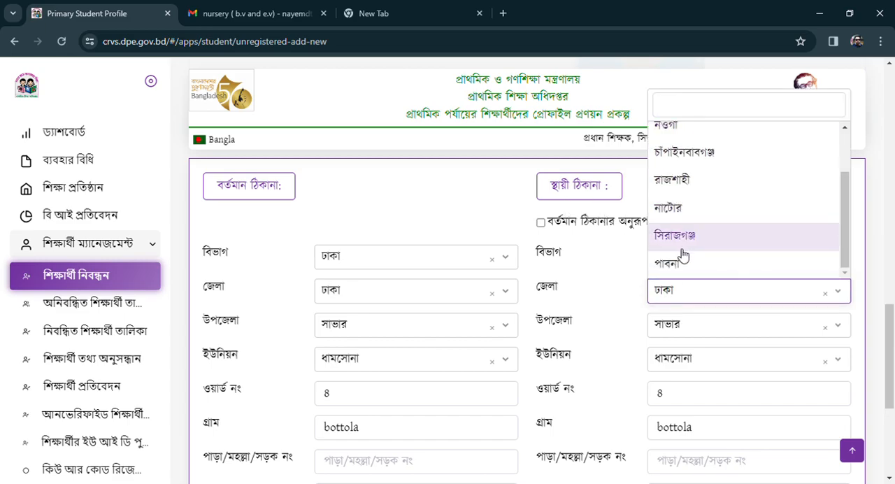
click(675, 264)
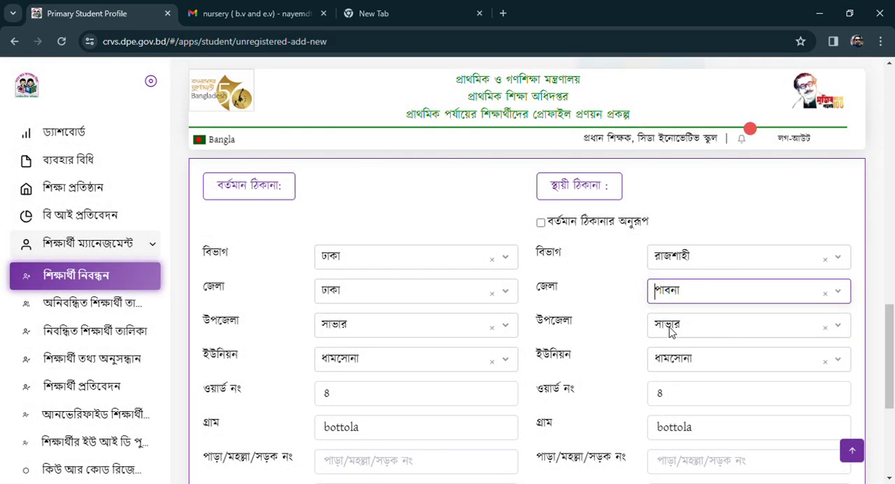
Choose the student's home upazila (উপজেলা) and union (ইউনিয়ন) for the permanent address.
click(670, 326)
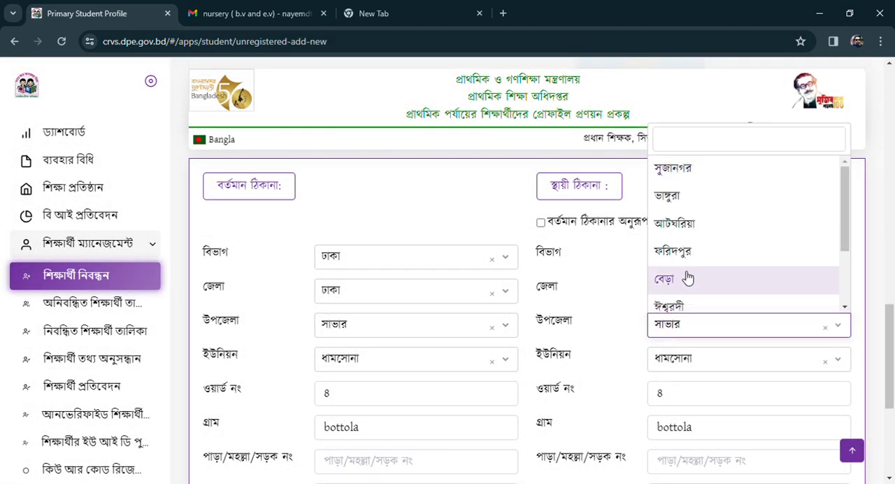
click(684, 311)
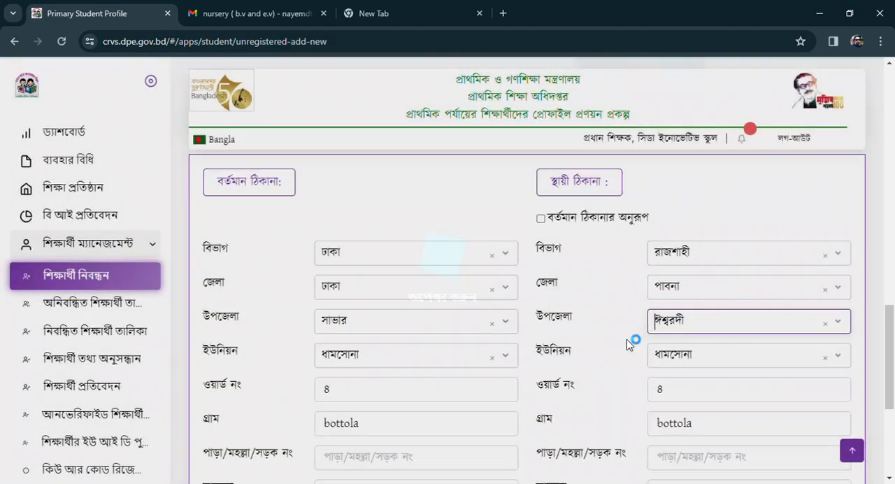
scroll(682, 311, down, 1)
click(684, 297)
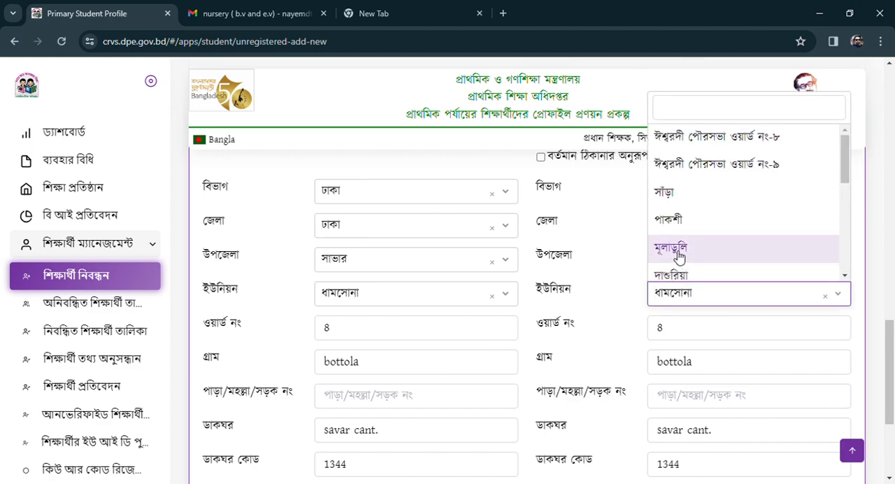
scroll(681, 251, up, 2)
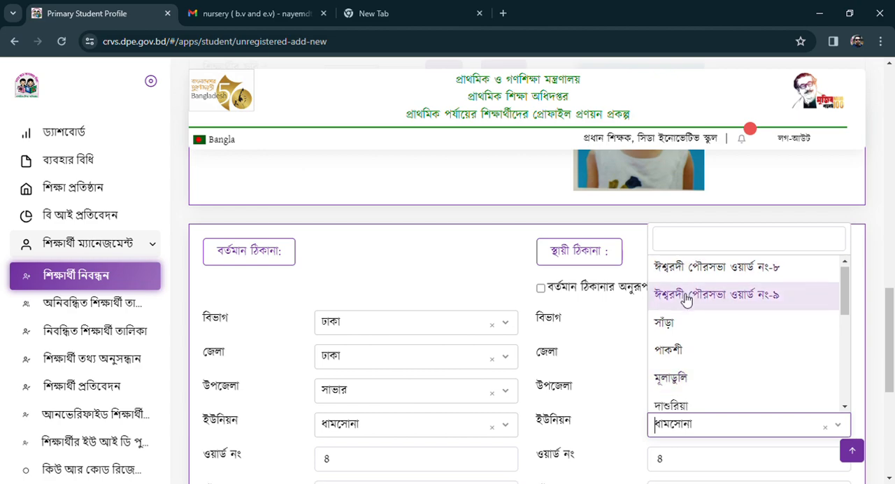
scroll(719, 332, down, 2)
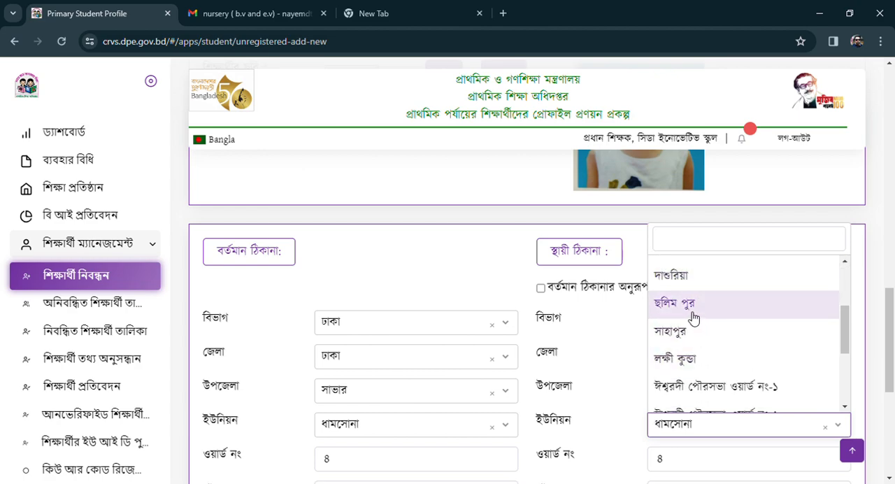
click(694, 312)
Replace the ward number (ওয়ার্ড নং) and village (গ্রাম) in the permanent address with the student's home ward and village.
scroll(660, 323, down, 2)
click(674, 328)
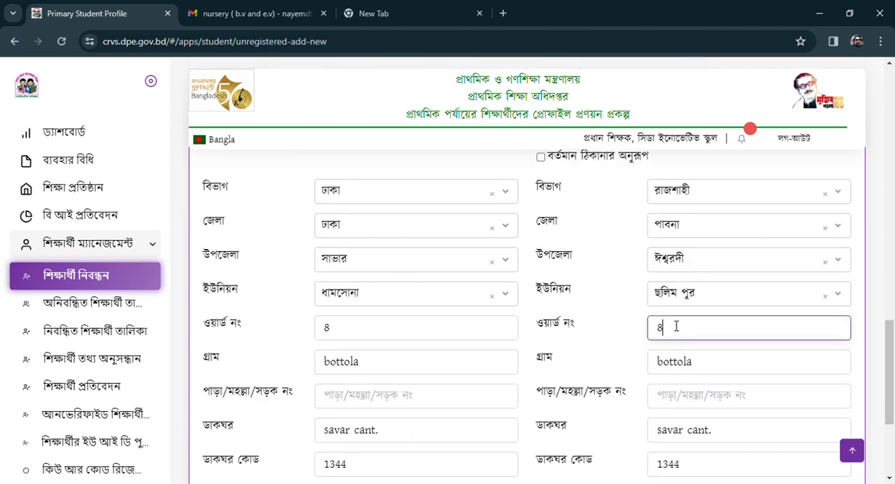
key(BackSpace)
text(4)
scroll(676, 325, down, 1)
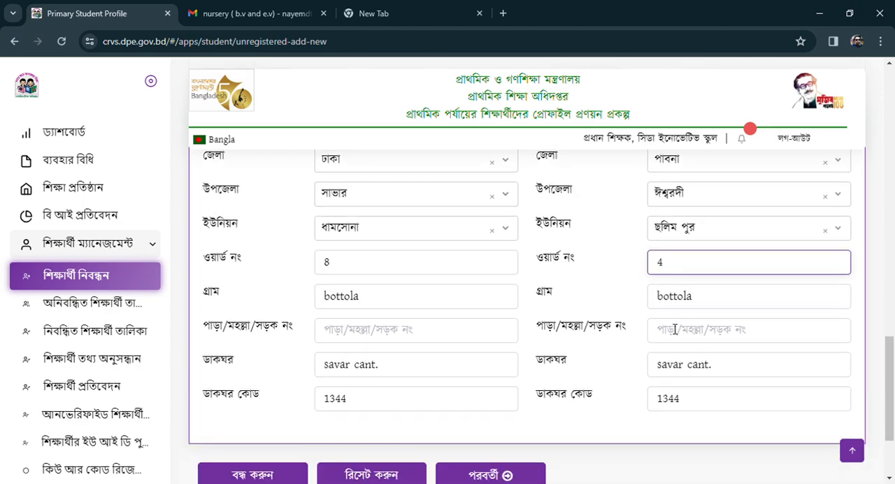
drag(715, 301, 658, 300)
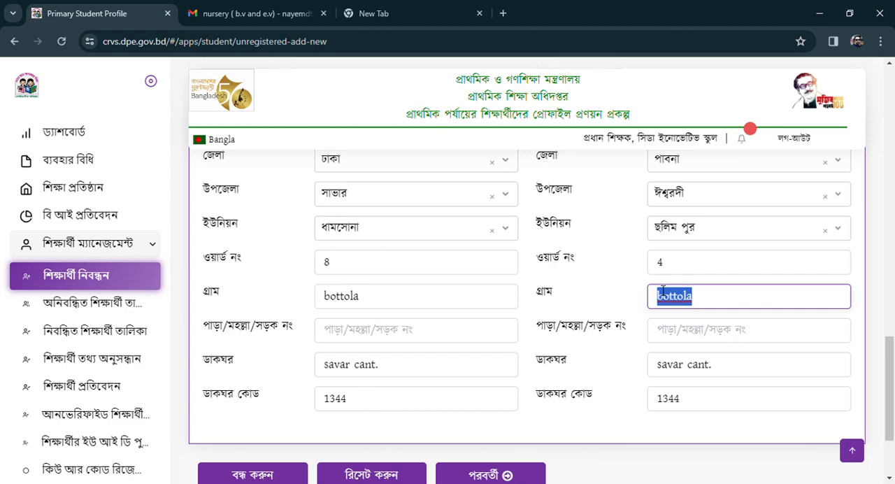
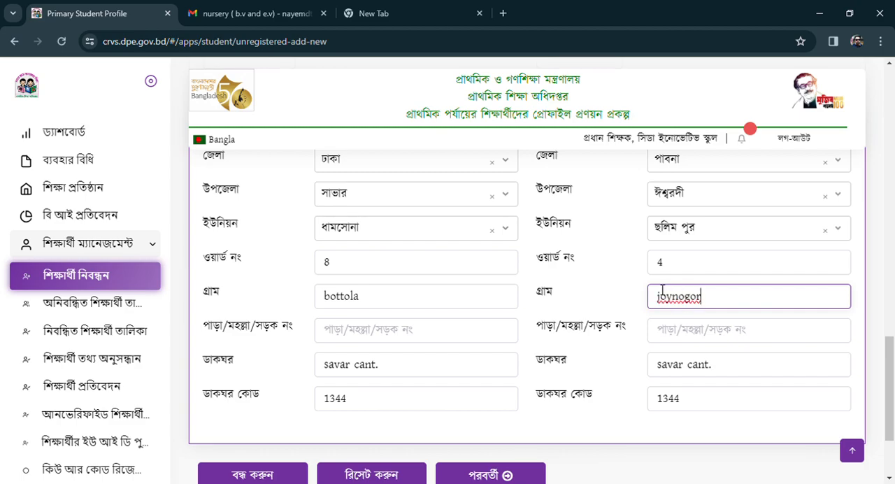
Clear the copied post office (ডাকঘর) and post code (ডাকঘর কোড) from the permanent address.
scroll(671, 315, down, 1)
drag(716, 306, 645, 308)
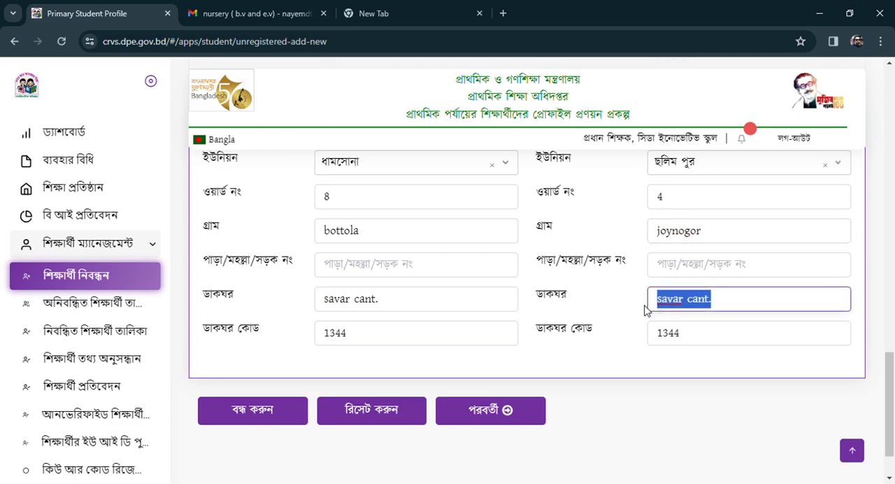
key(BackSpace)
drag(692, 337, 643, 337)
key(BackSpace)
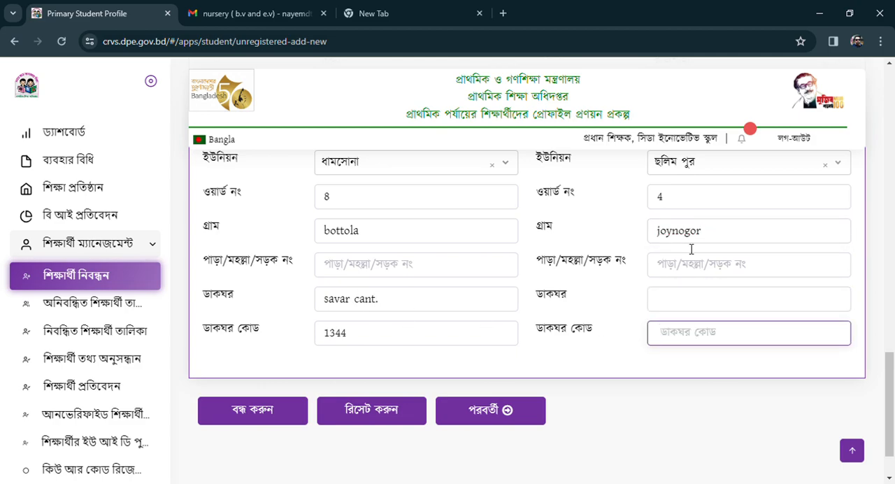
scroll(639, 274, down, 1)
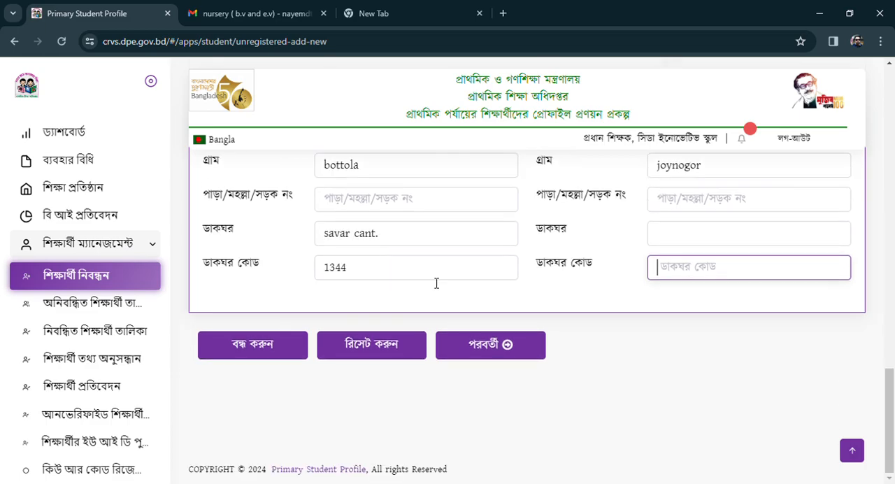
Continue to the parents' information page and enter the mother's date of birth (মাতার জন্ম তারিখ).
click(490, 353)
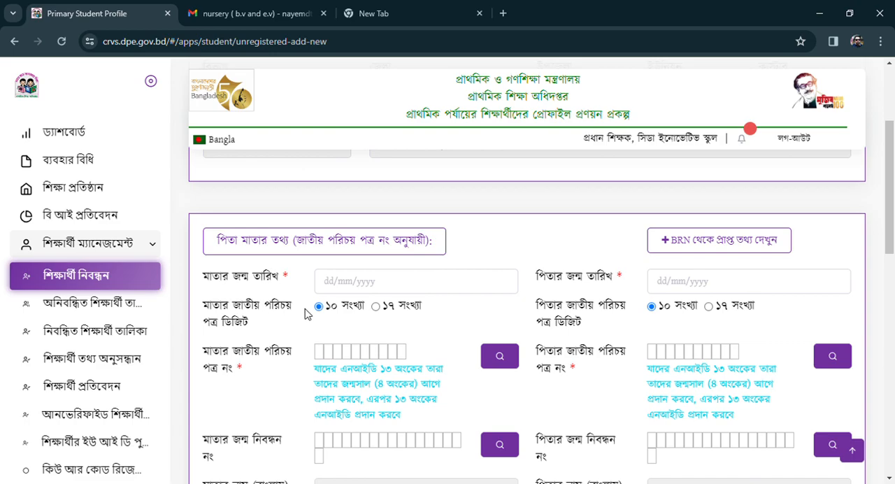
click(342, 285)
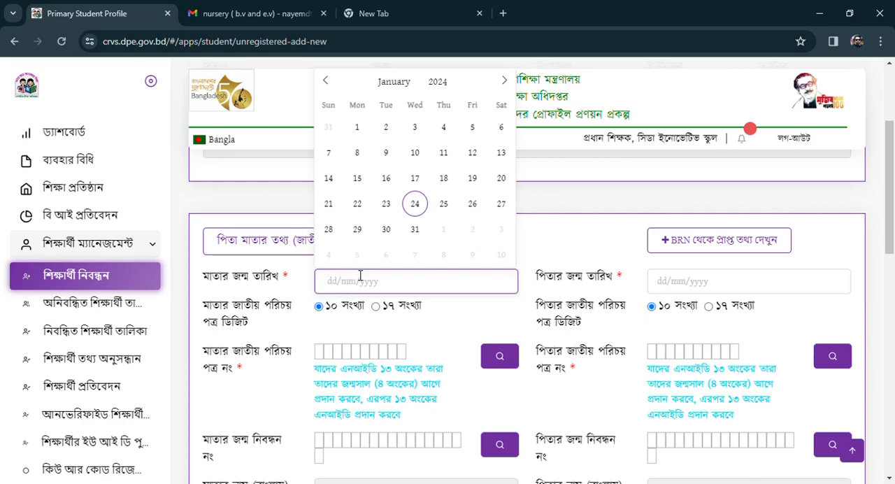
double_click(438, 82)
text(1993)
click(398, 83)
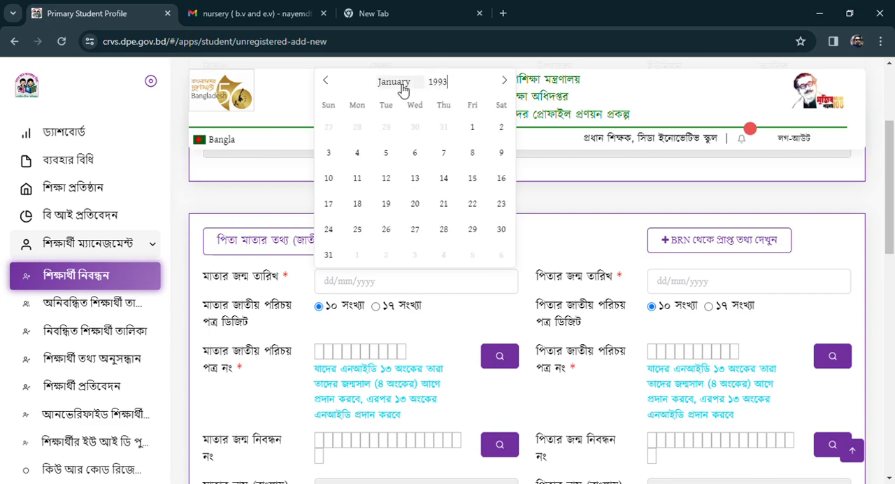
click(404, 148)
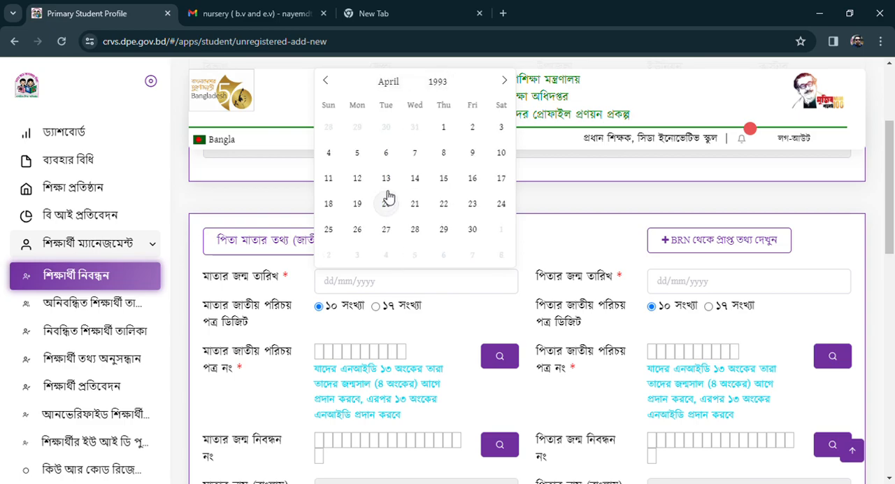
click(338, 177)
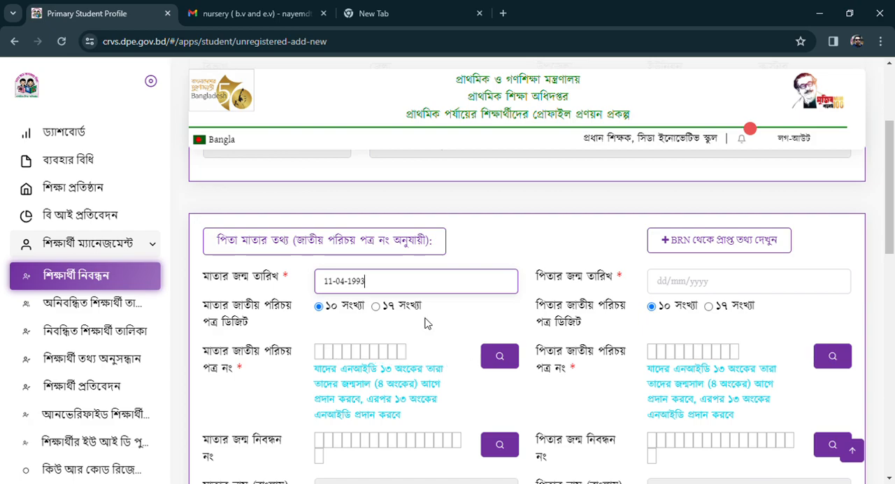
click(376, 306)
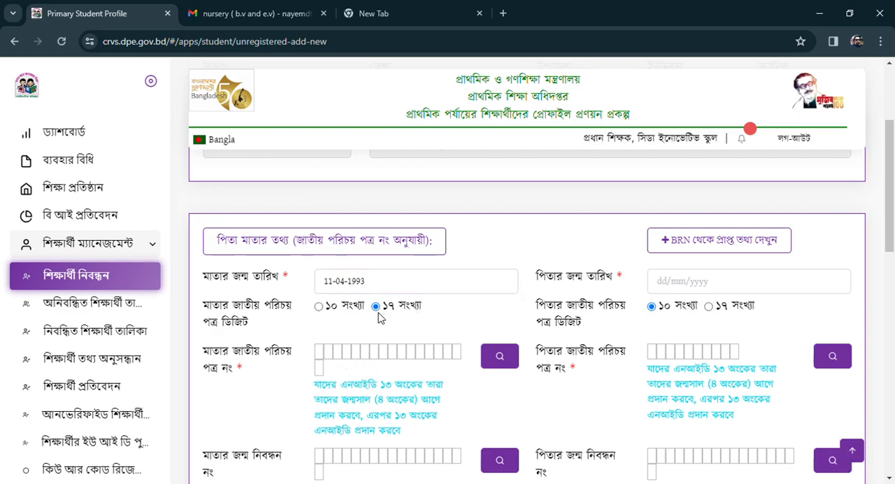
click(322, 366)
click(343, 354)
click(375, 286)
mouse_move(375, 287)
mouse_down()
mouse_move(361, 281)
mouse_move(359, 289)
mouse_up()
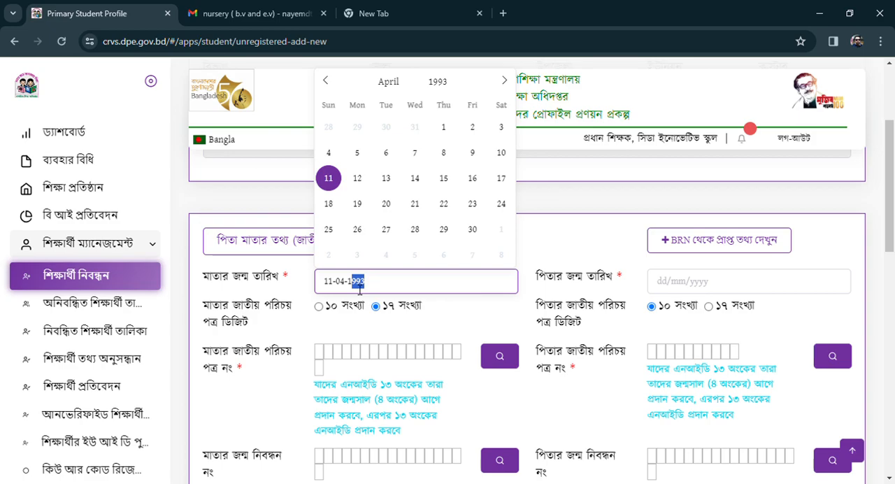
click(322, 353)
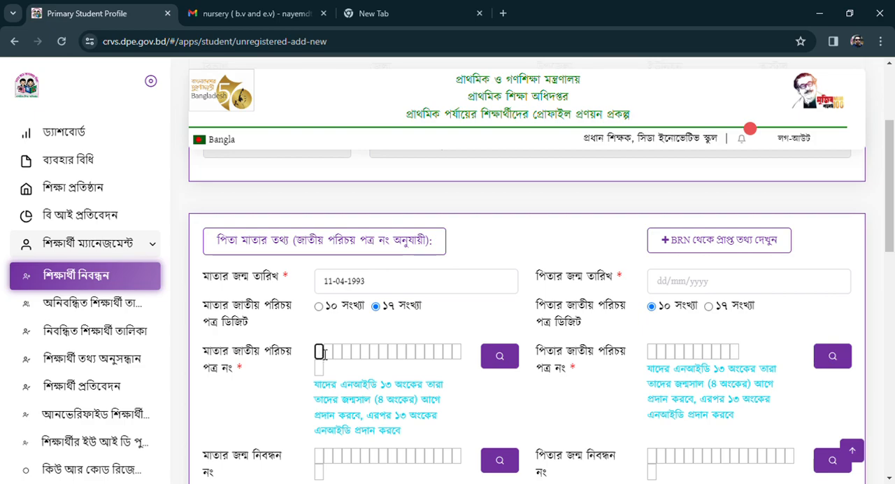
click(318, 305)
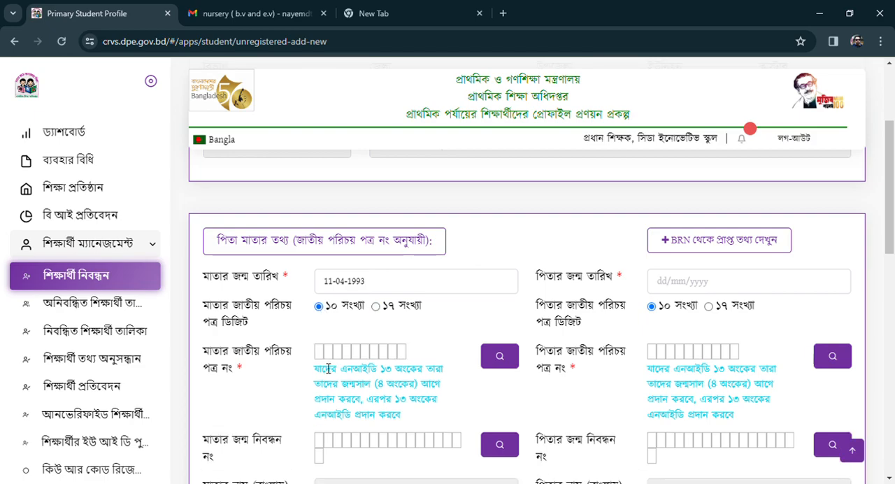
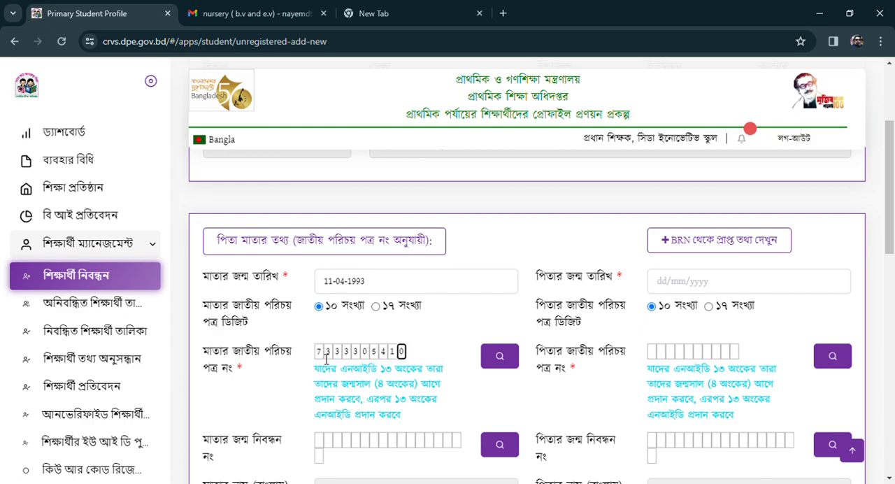
Enter the mother's 10-digit national ID number and look up her record, repeating the search until it loads.
click(507, 360)
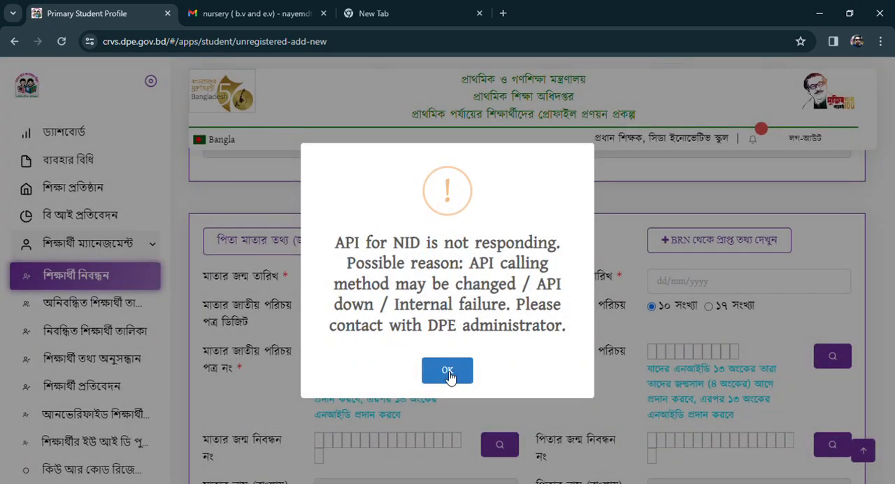
click(448, 371)
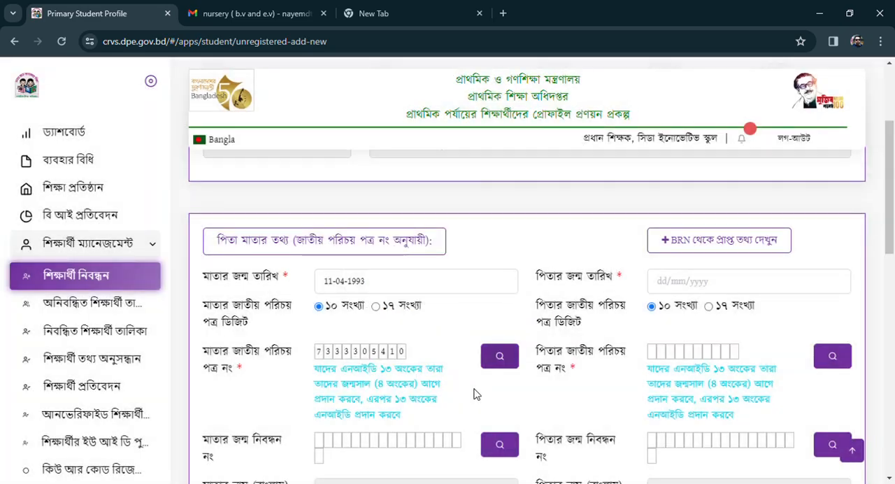
click(497, 356)
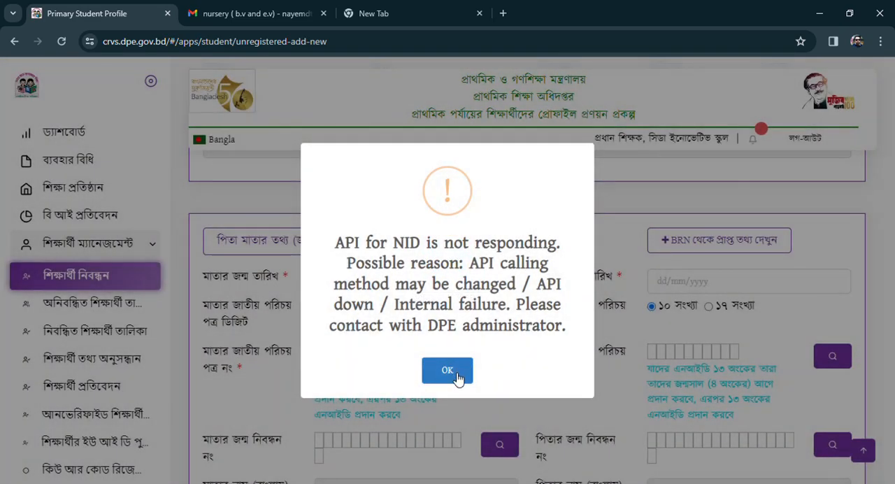
click(448, 371)
click(497, 356)
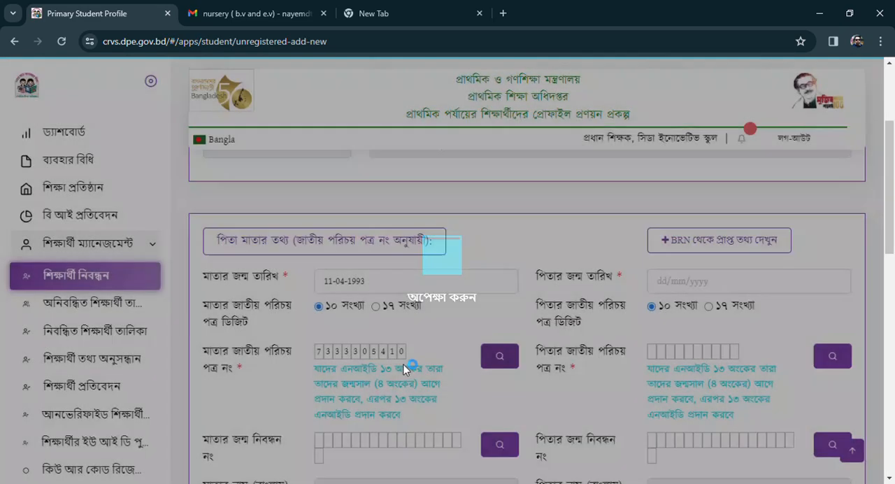
Set the mother's occupation (মাতার পেশা) to গৃহিনী and enter her mobile number (মাতার মোবাইল নম্বর).
scroll(352, 326, down, 3)
scroll(360, 322, up, 1)
scroll(360, 323, down, 1)
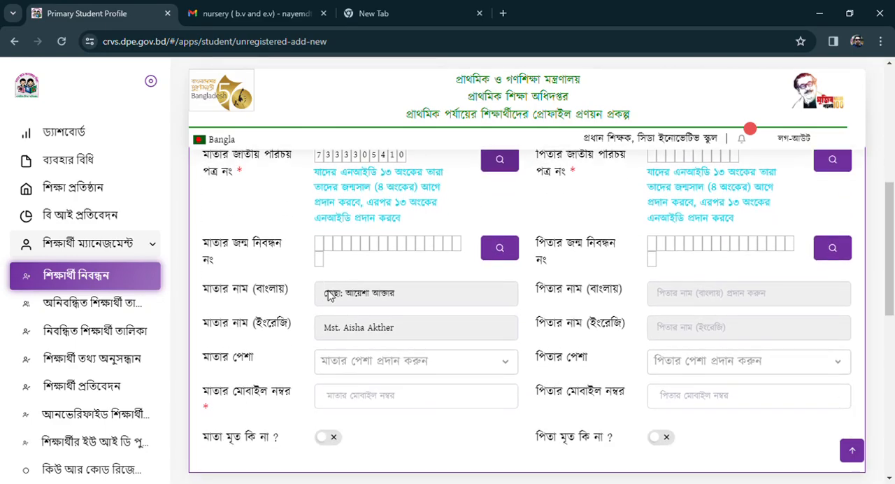
click(328, 361)
click(341, 299)
scroll(289, 369, down, 1)
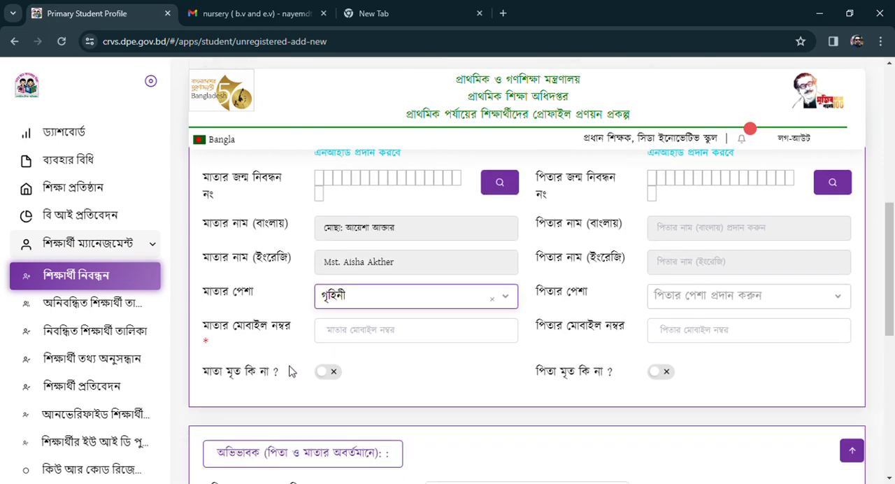
click(365, 329)
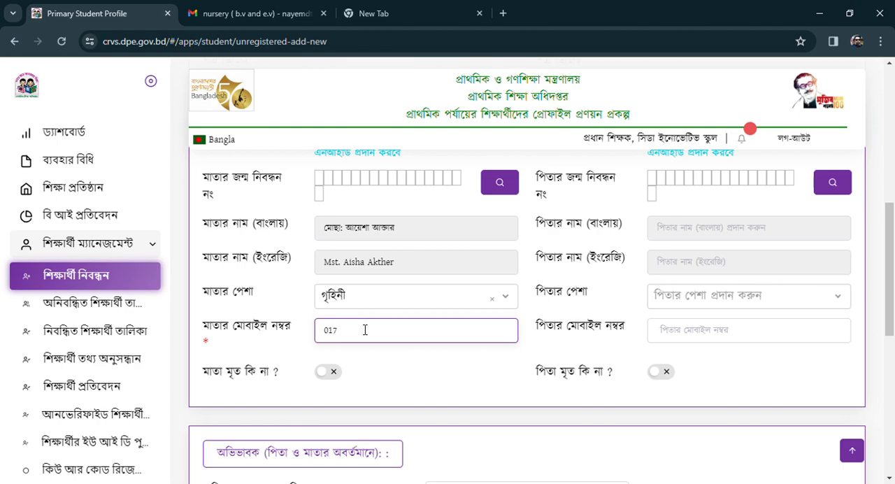
Enter the father's date of birth (পিতার জন্ম তারিখ).
scroll(365, 330, up, 4)
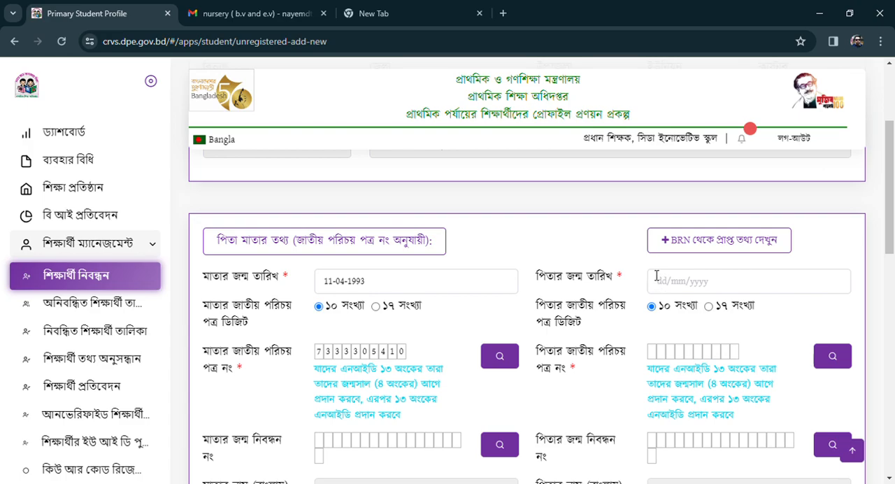
click(666, 286)
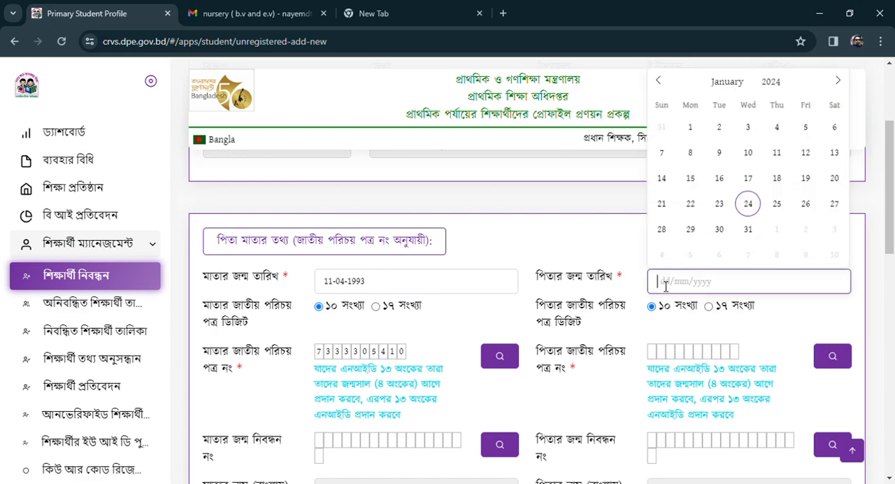
scroll(755, 175, up, 1)
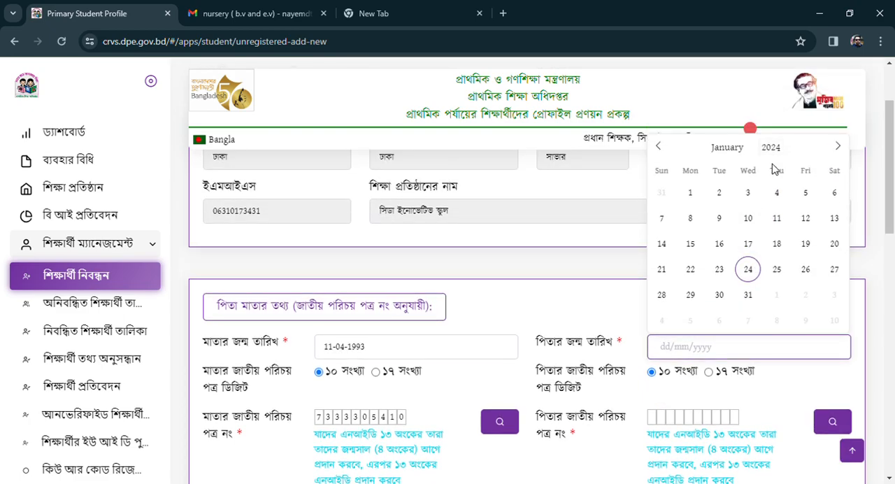
double_click(780, 160)
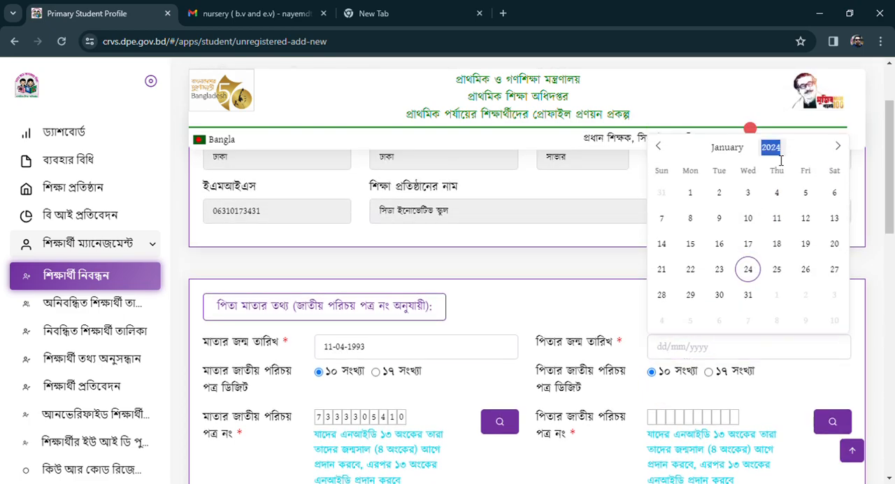
text(1983)
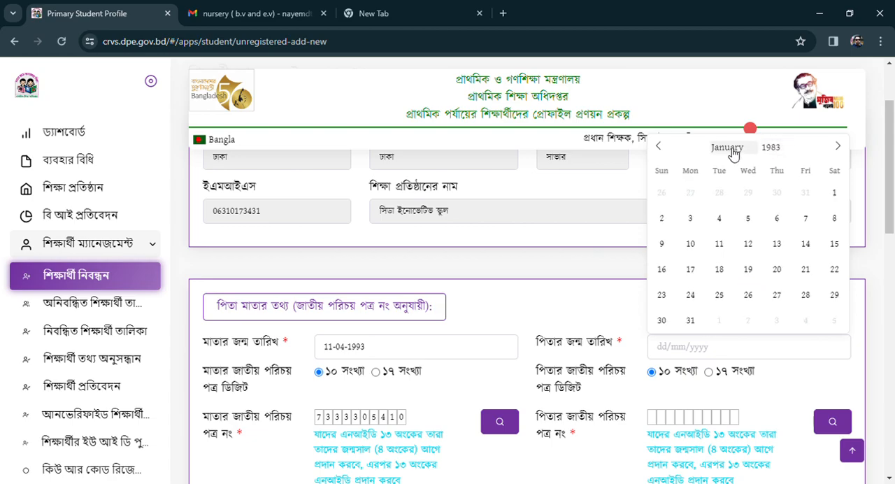
click(718, 217)
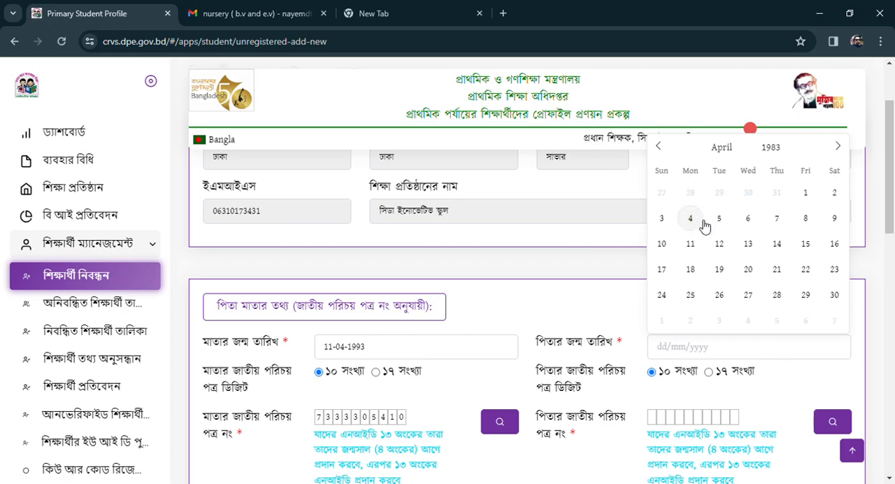
click(805, 193)
Choose the 17-digit (১৭ সংখ্যা) format for the father's national ID and enter his ID number.
scroll(670, 360, down, 1)
click(655, 351)
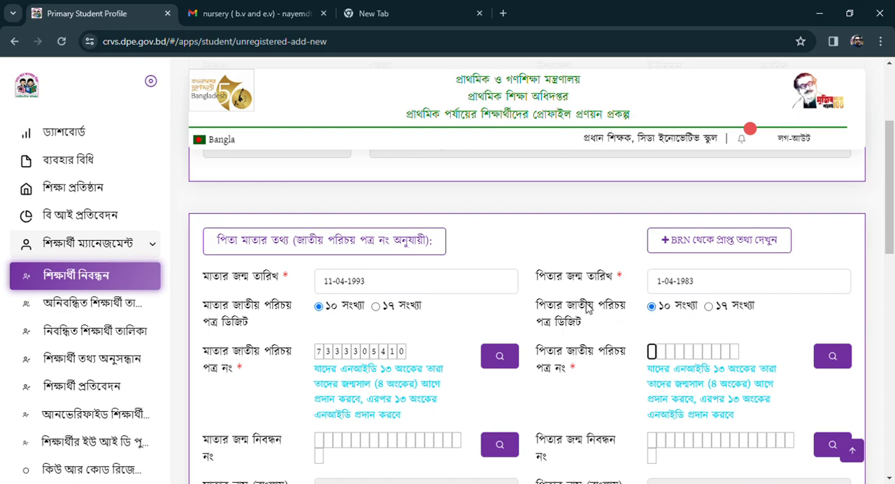
click(708, 307)
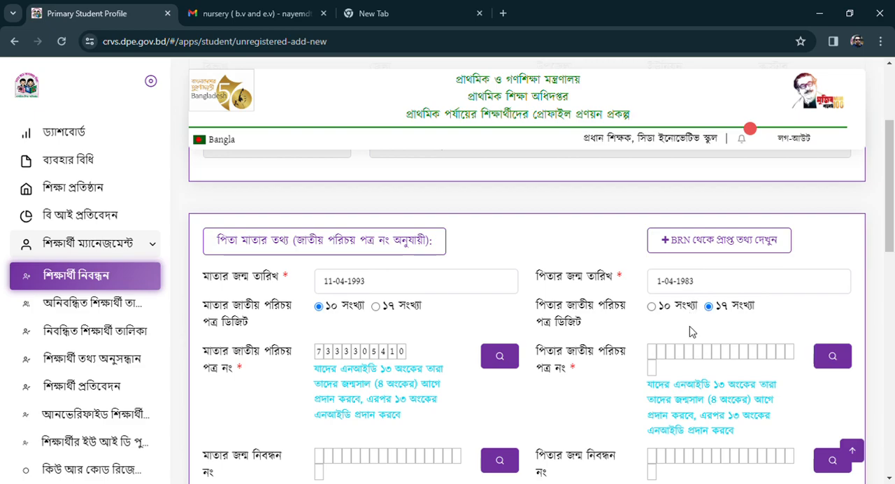
click(655, 353)
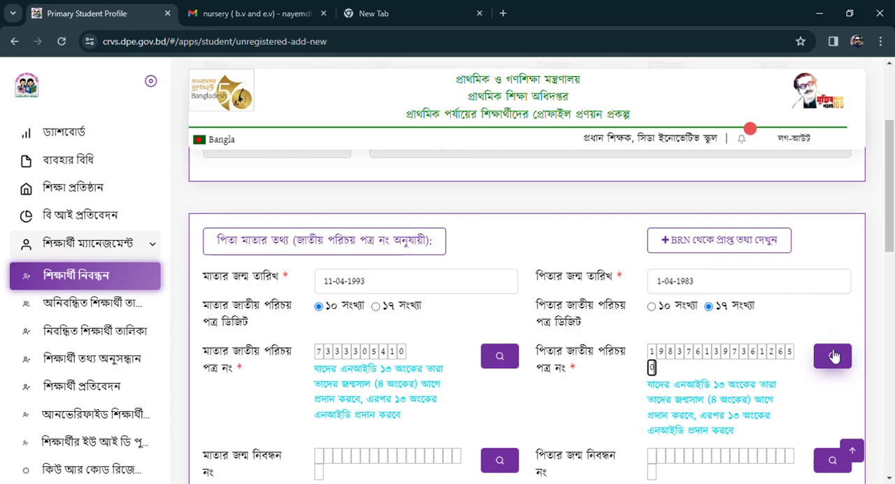
Look up the father's record by his national ID number, repeating the search once.
click(834, 356)
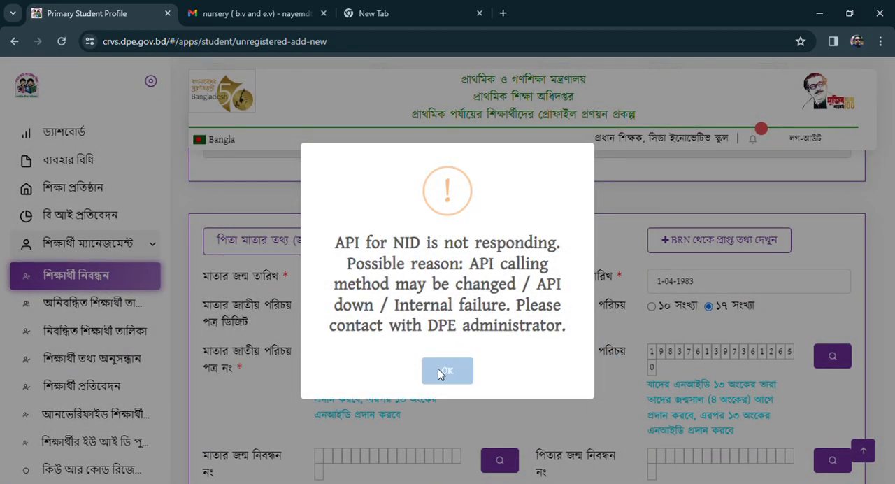
click(440, 370)
click(831, 358)
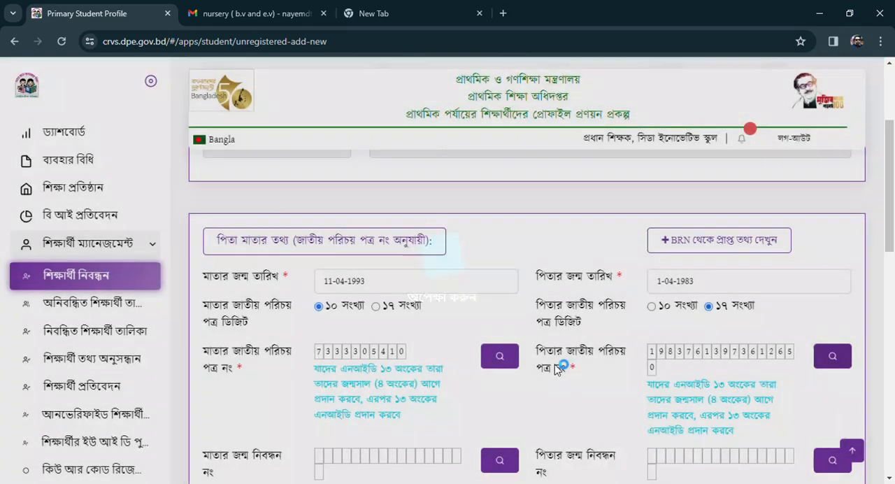
Set the father's occupation (পিতার পেশা) to বেসরকারি চাকুরিজীবি and enter his mobile number (পিতার মোবাইল নম্বর).
scroll(555, 369, down, 3)
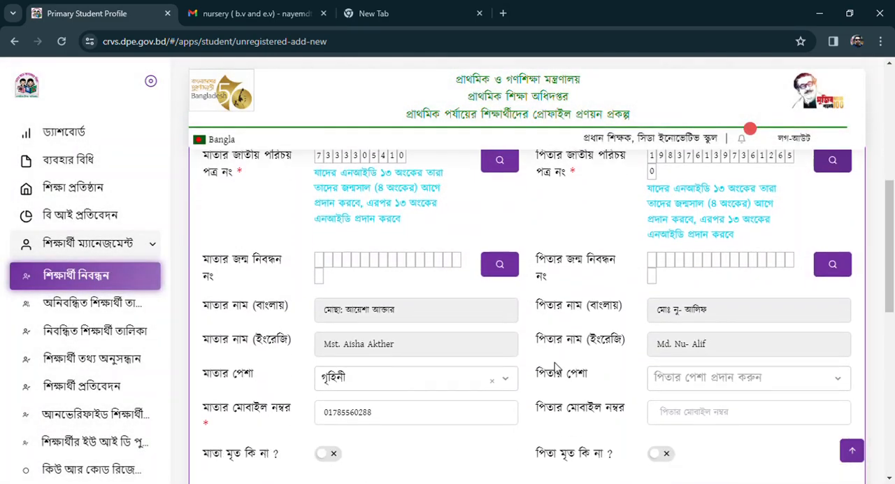
click(694, 378)
click(695, 265)
scroll(624, 306, down, 1)
click(682, 359)
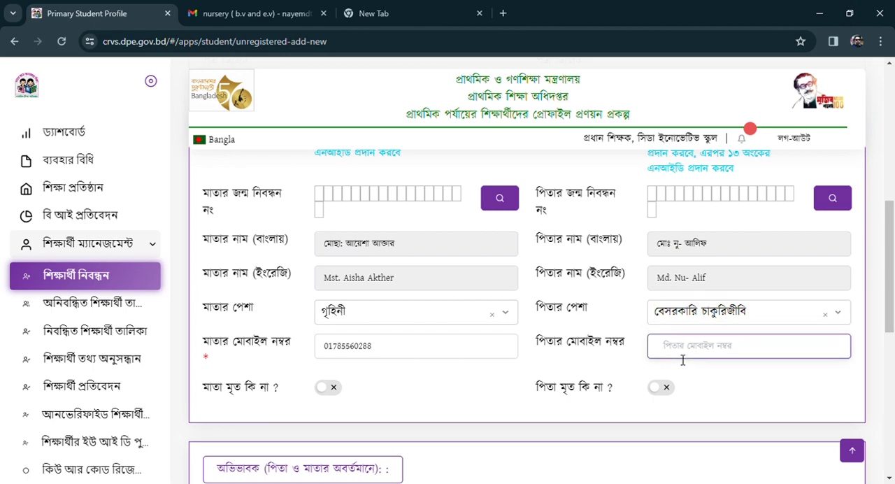
Leave the guardian (অভিভাবক) section blank and continue to the other information (অন্যান্য তথ্য) page.
scroll(664, 357, down, 2)
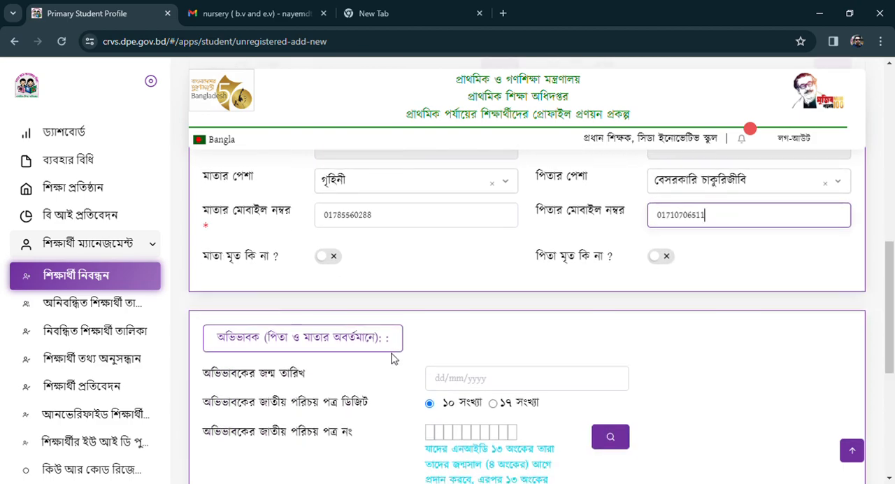
scroll(355, 372, down, 1)
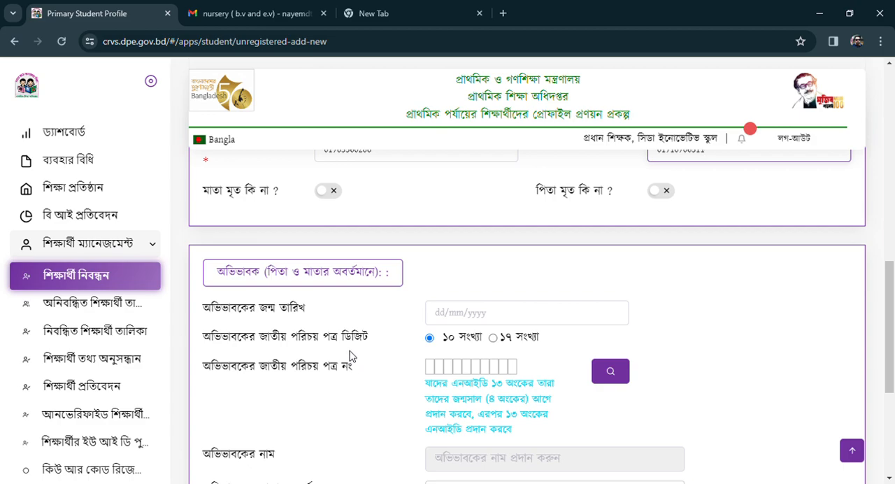
scroll(343, 349, down, 2)
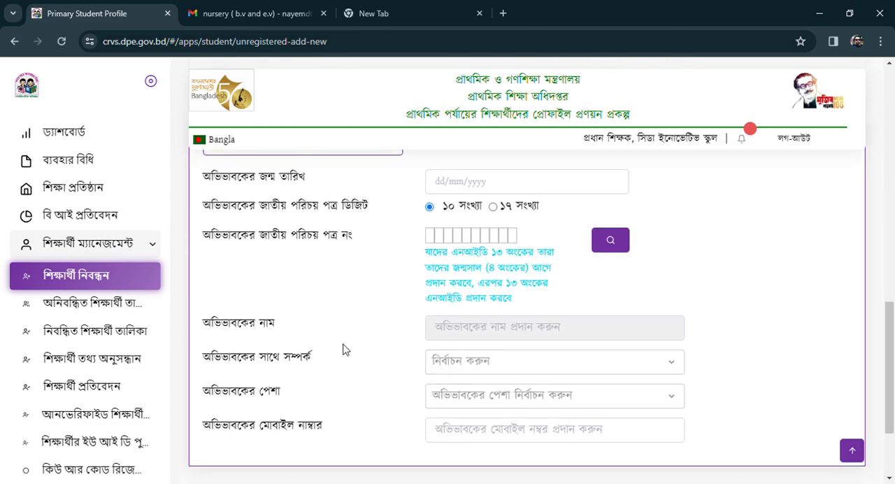
scroll(342, 349, down, 2)
scroll(293, 287, up, 3)
scroll(273, 261, down, 1)
scroll(273, 257, down, 1)
click(627, 441)
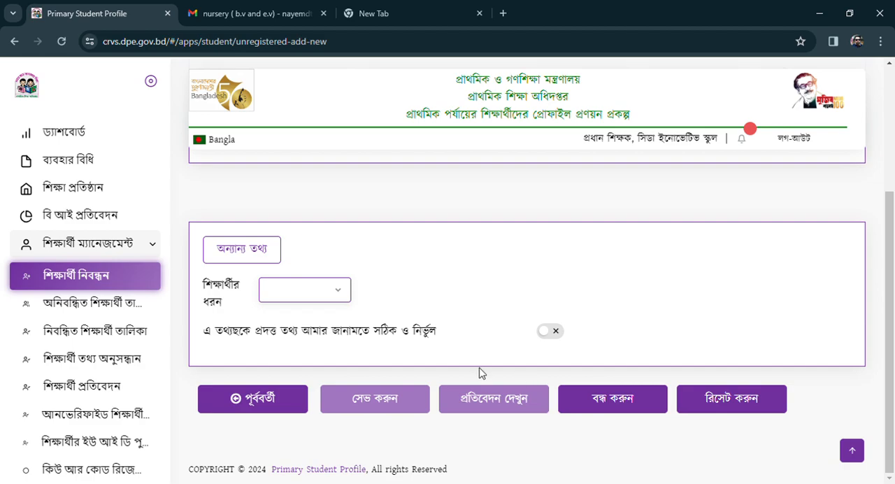
scroll(445, 404, up, 1)
scroll(430, 342, down, 1)
scroll(391, 346, up, 3)
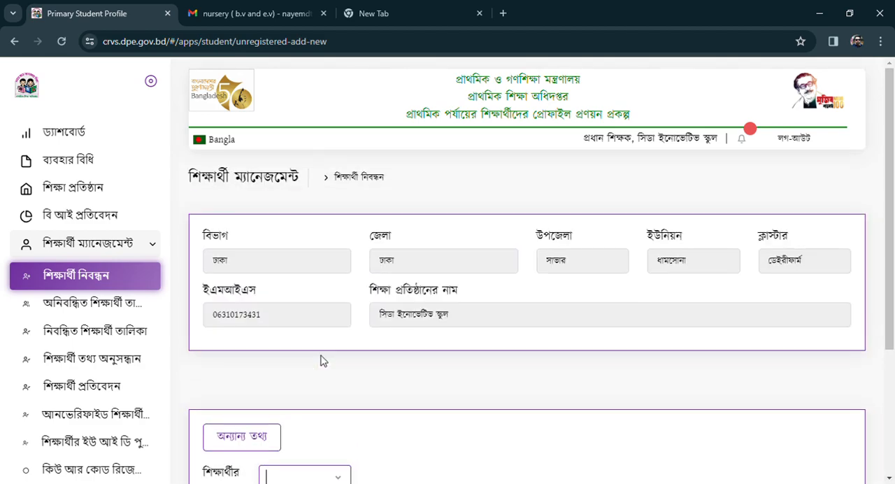
Set the student type (শিক্ষার্থীর ধরন) to নিয়মিত in the other information (অন্যান্য তথ্য) section.
scroll(320, 356, down, 3)
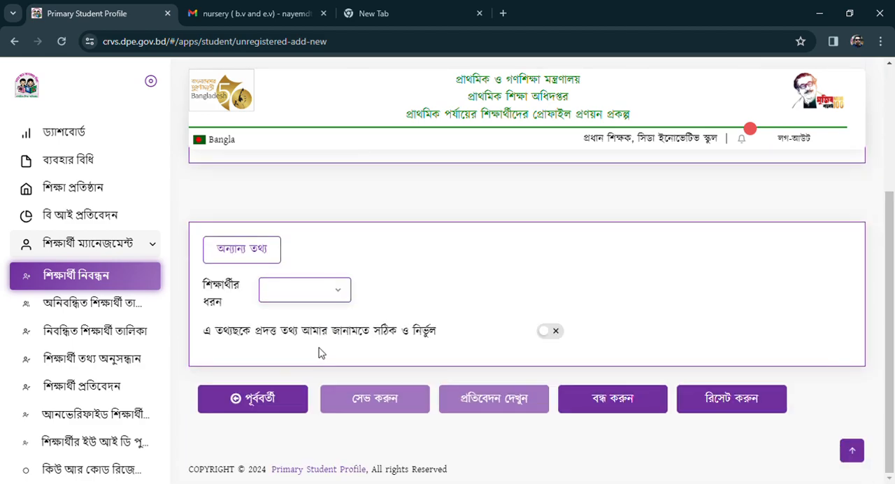
click(338, 296)
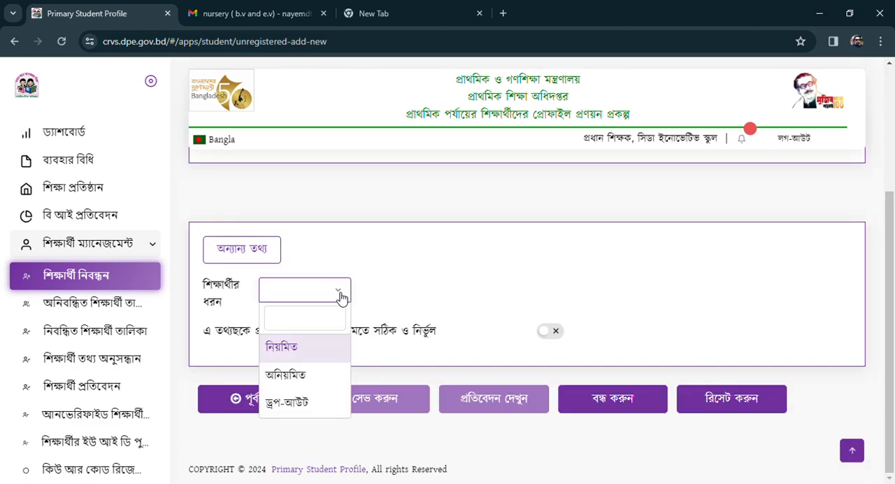
click(280, 349)
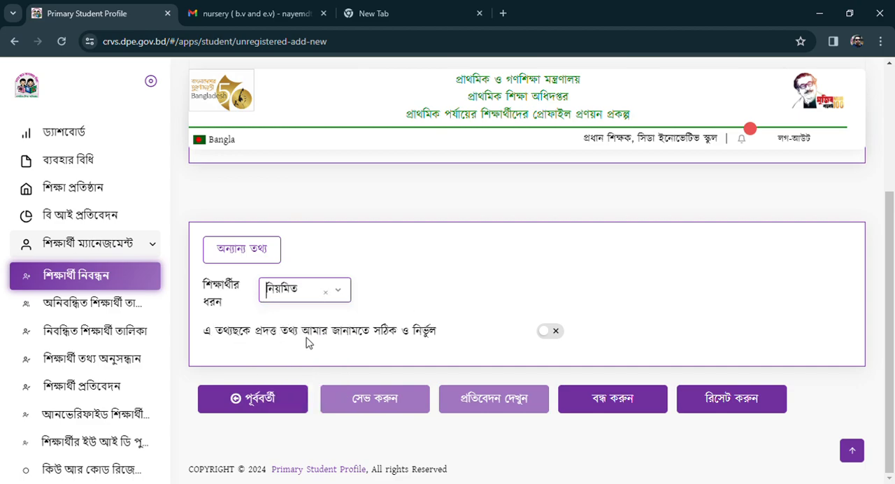
Declare that the information provided is correct and save the student's registration record.
click(549, 332)
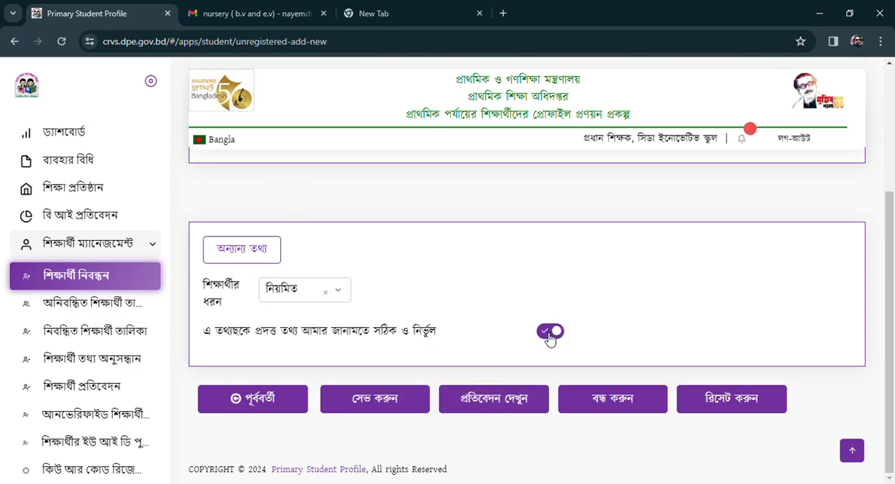
click(373, 401)
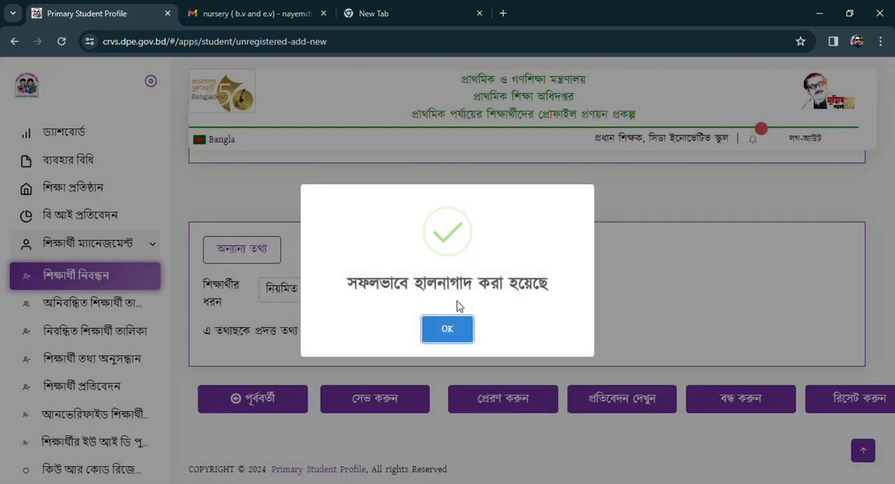
click(470, 339)
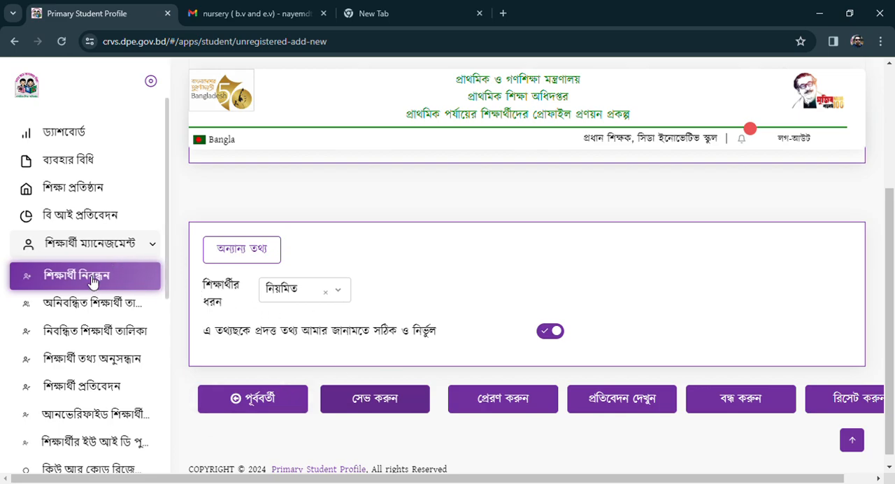
Open the unregistered student list (অনিবন্ধিত শিক্ষার্থী তালিকা) and show ৫০ entries per page.
click(79, 305)
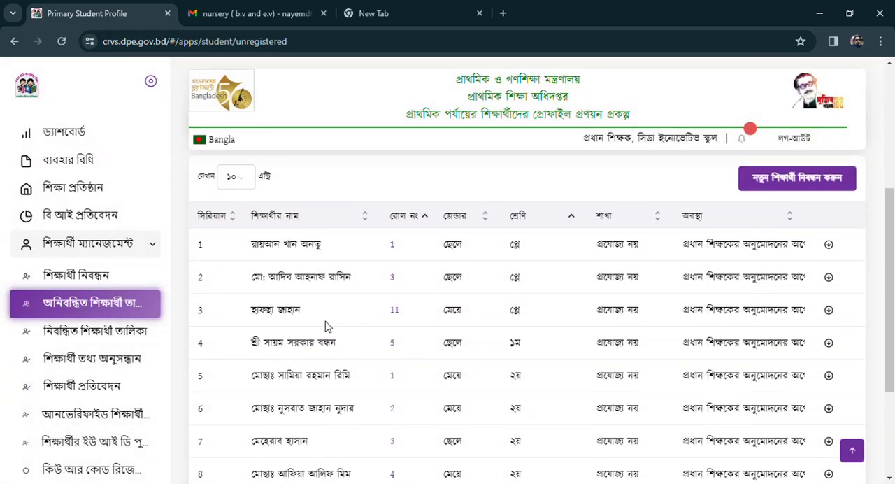
click(233, 244)
click(237, 297)
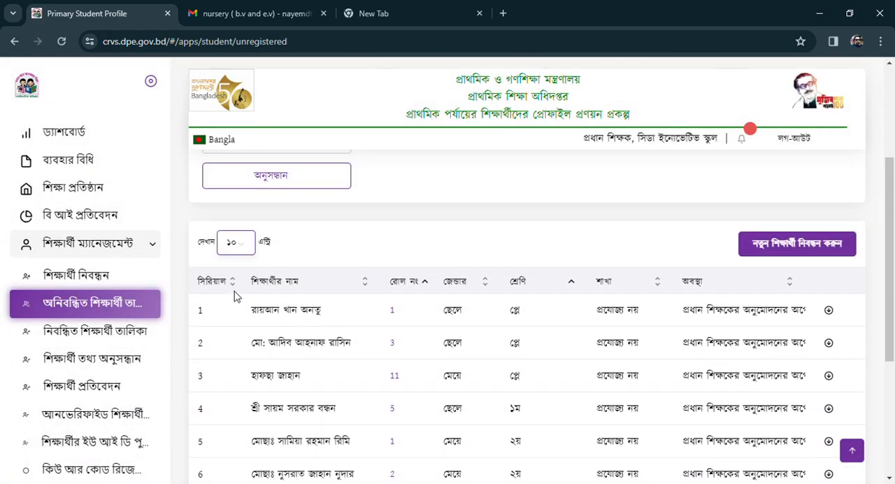
Examine the class-two (২য়) entries in the unregistered student list to check the newly saved student's row and status.
scroll(406, 308, down, 2)
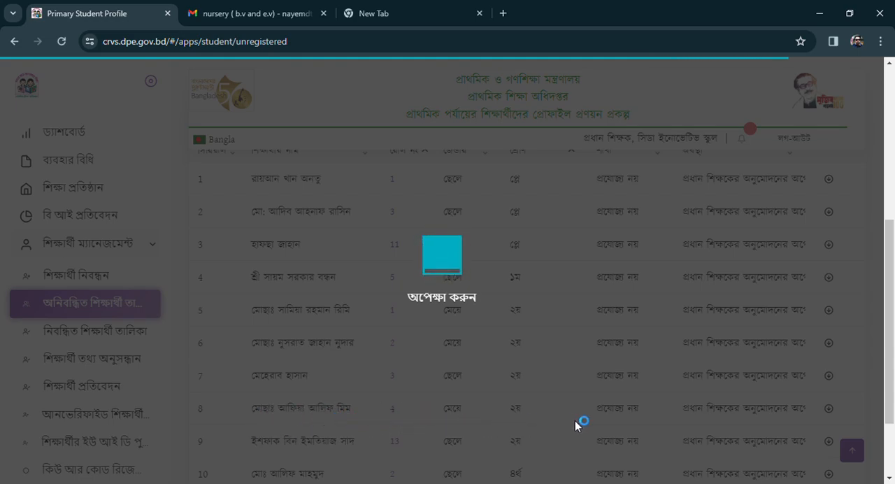
scroll(442, 351, down, 1)
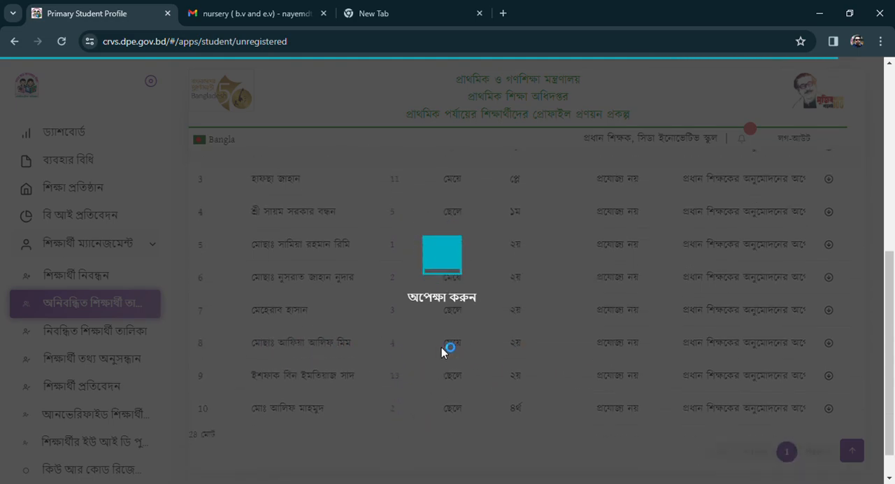
scroll(334, 308, down, 3)
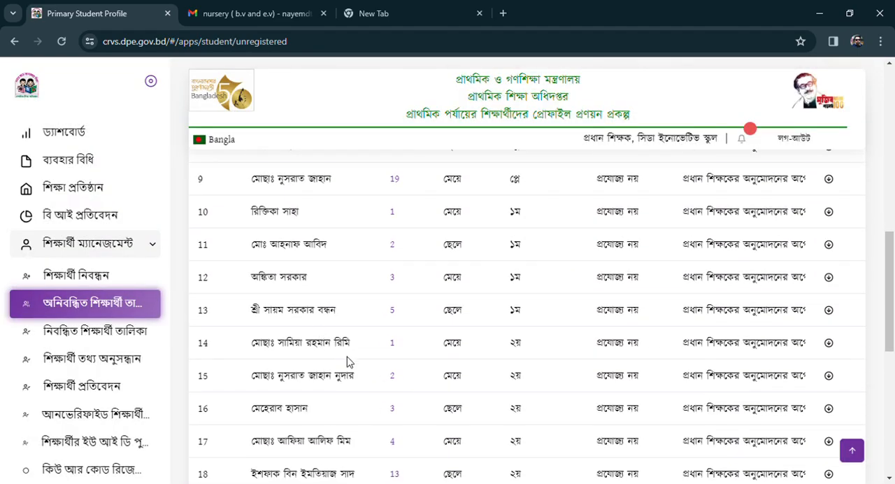
scroll(349, 362, up, 5)
scroll(335, 346, down, 2)
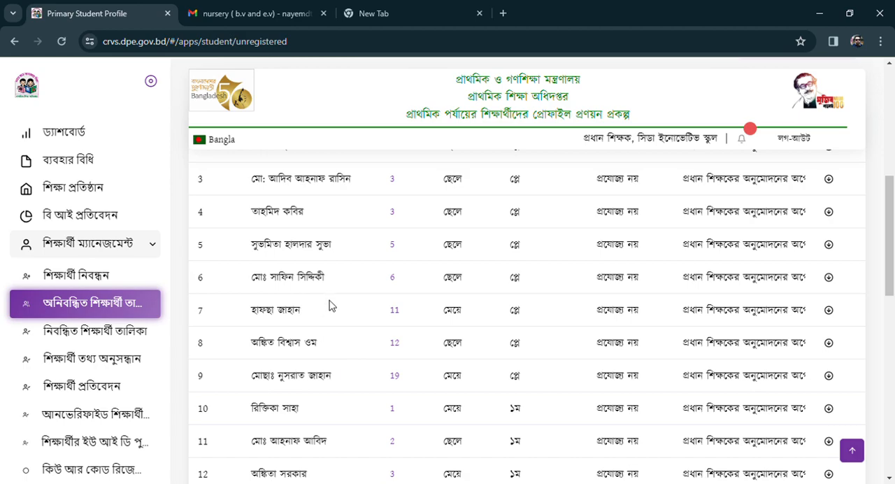
scroll(331, 306, down, 3)
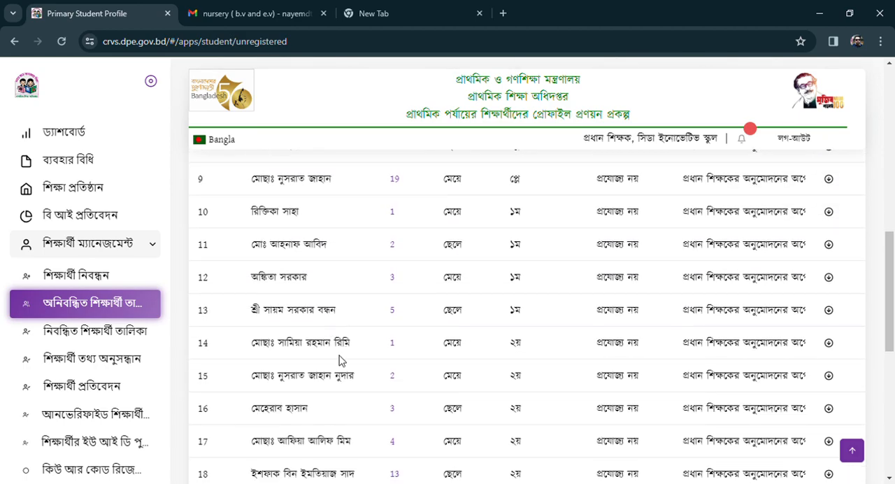
scroll(340, 360, down, 2)
drag(270, 316, 801, 312)
click(245, 318)
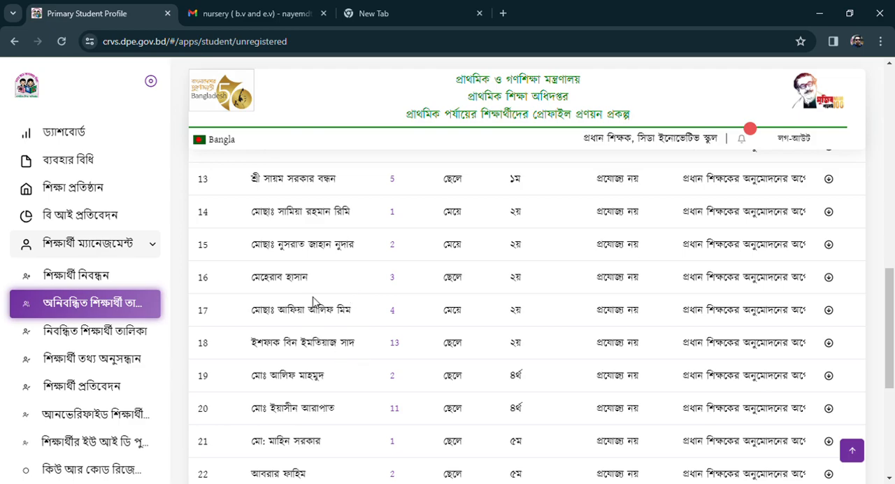
Start a new student registration (নতুন শিক্ষার্থী নিবন্ধন করুন) from the unregistered student list.
scroll(449, 264, up, 11)
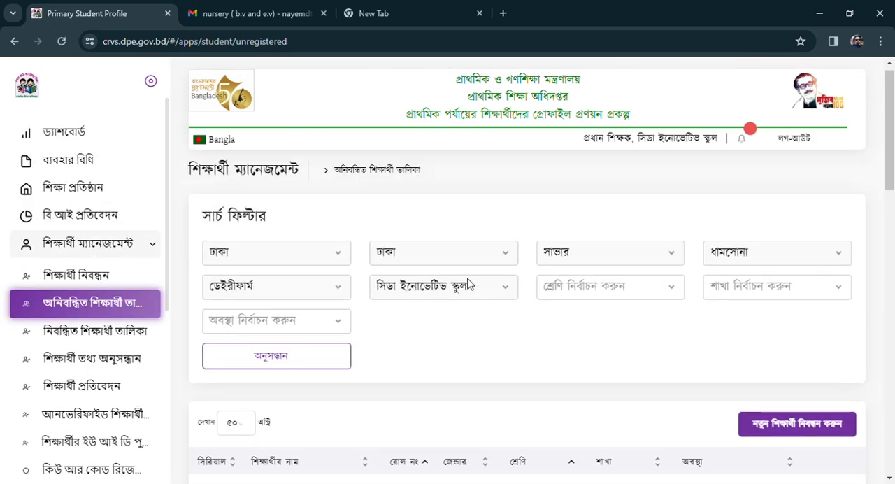
click(792, 432)
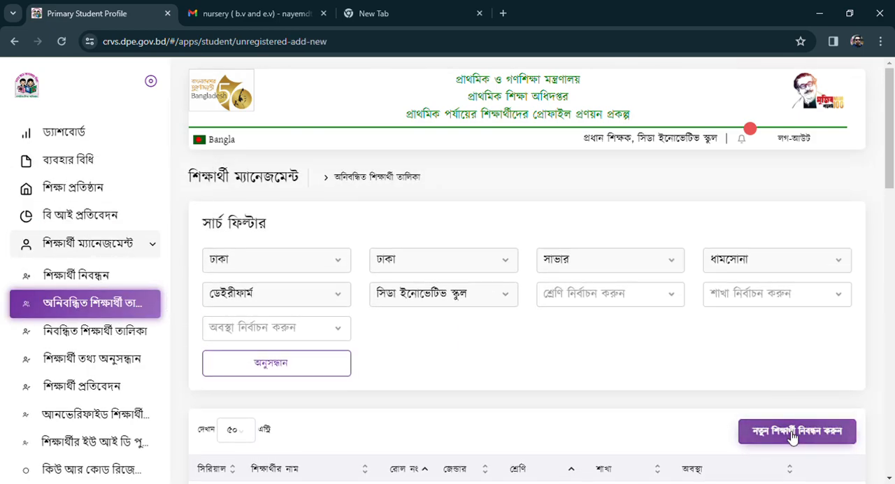